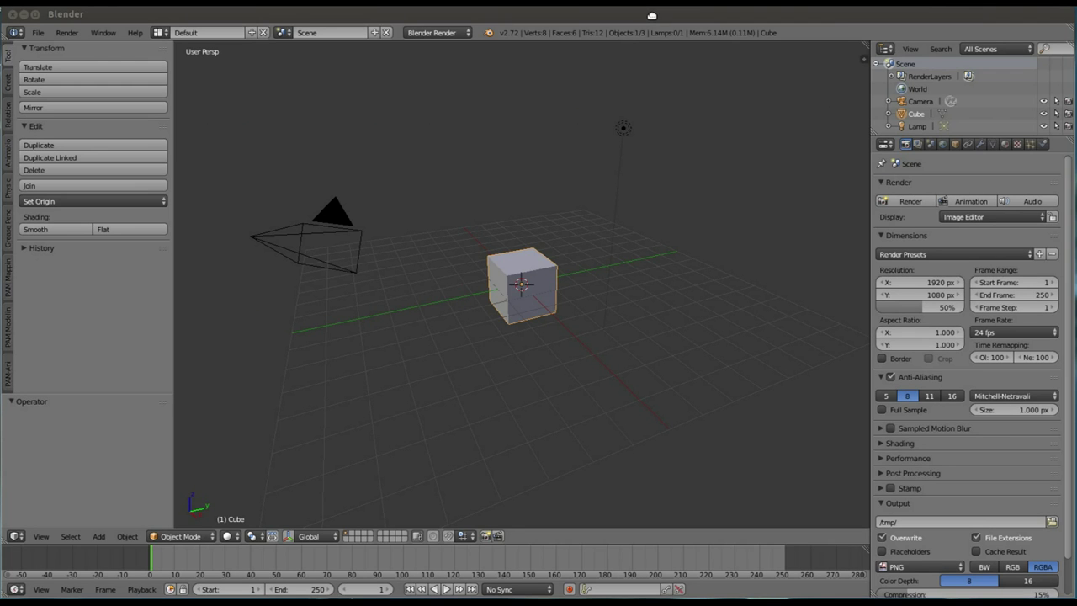
Delete the default cube and add a plane mesh in its place
key("x")
left_click(500, 307)
key("shift+a")
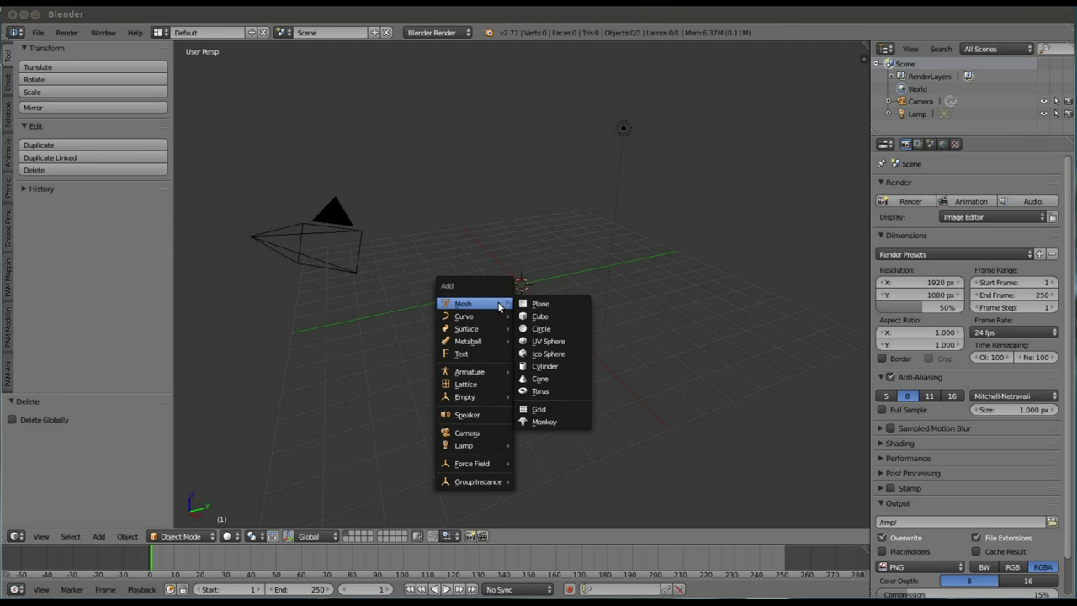
left_click(537, 304)
Scale the plane up about 2.79 times, subdivide it into four faces, and UV-unwrap it
key("Tab")
key("s")
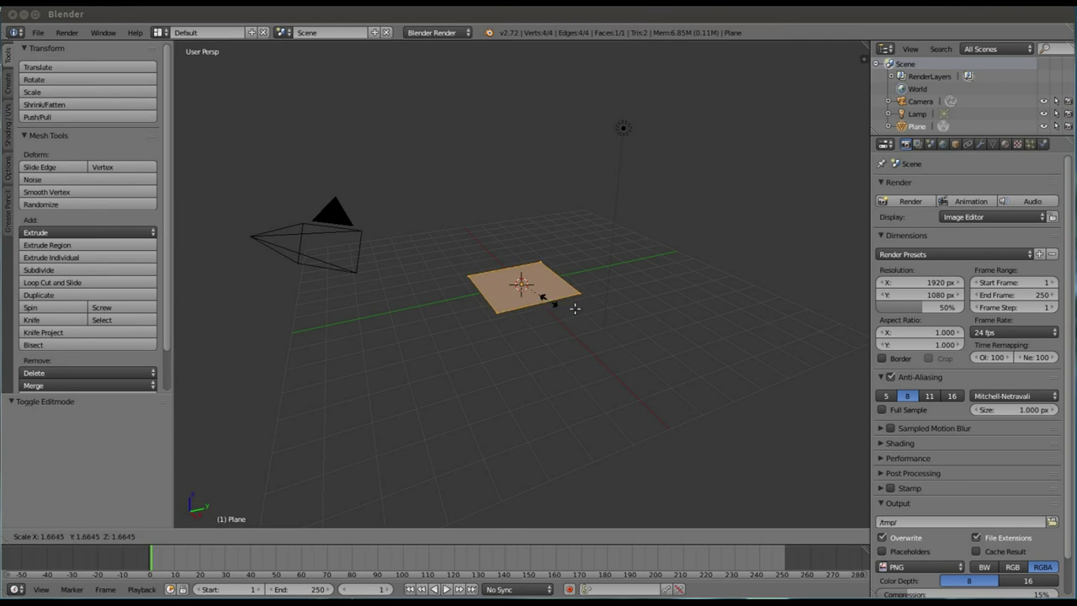
left_click(571, 308)
key("space")
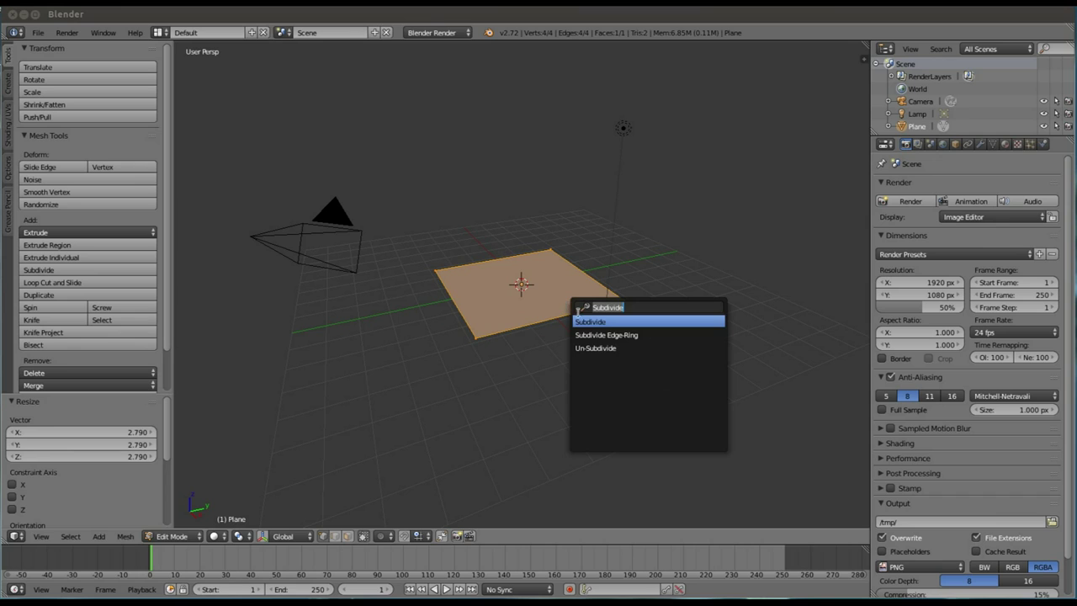
left_click(586, 321)
key("u")
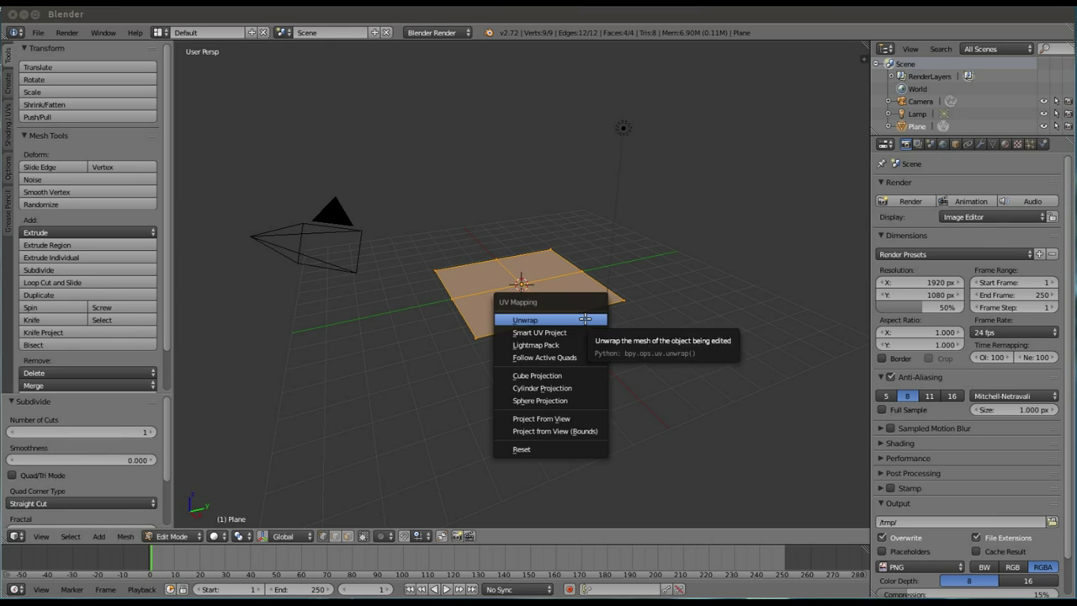
left_click(585, 318)
key("Tab")
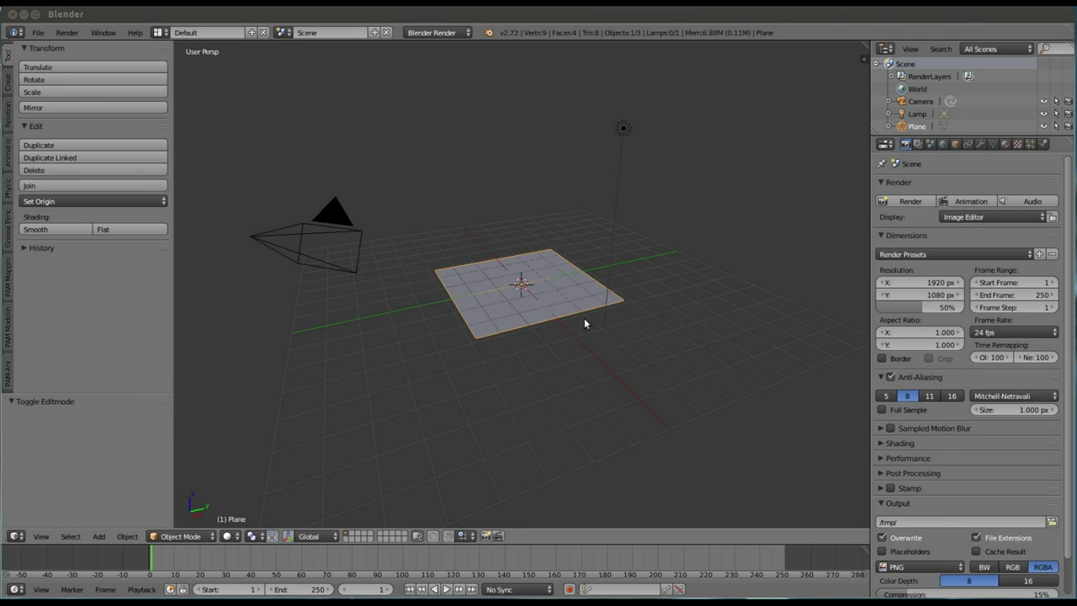
Rotate the plane 90° about X to stand upright and move it horizontally
key("r")
type("y")
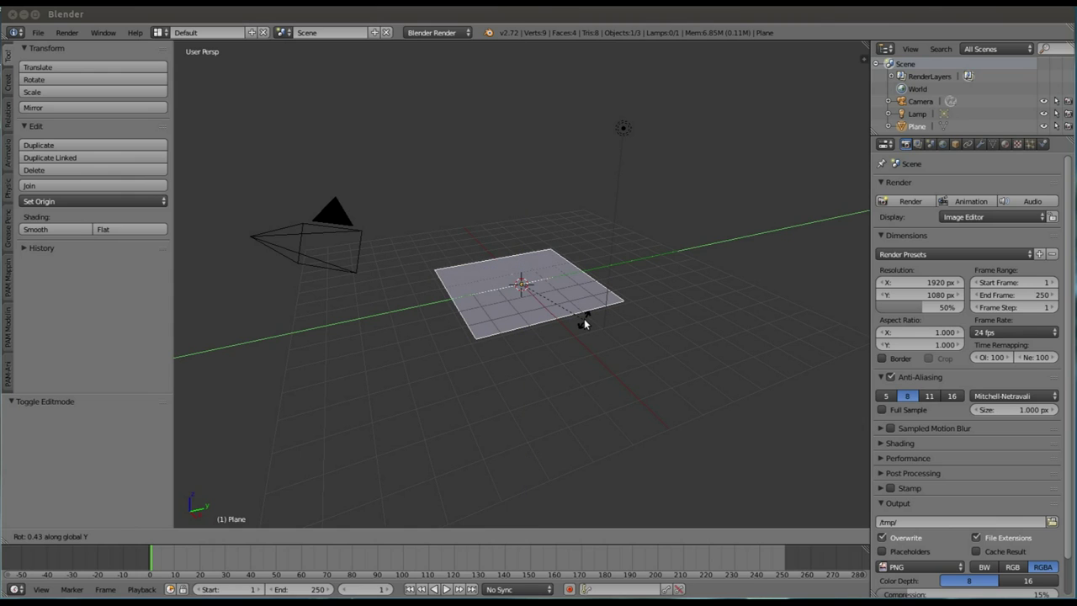
type("x90")
key("Return")
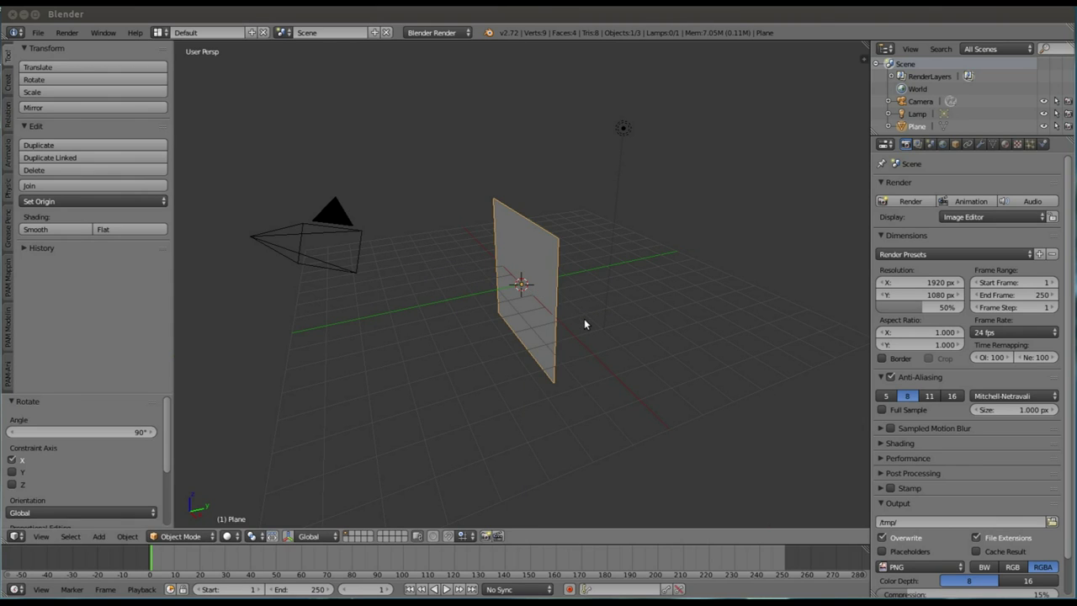
key("g")
key("y")
key("shift+z")
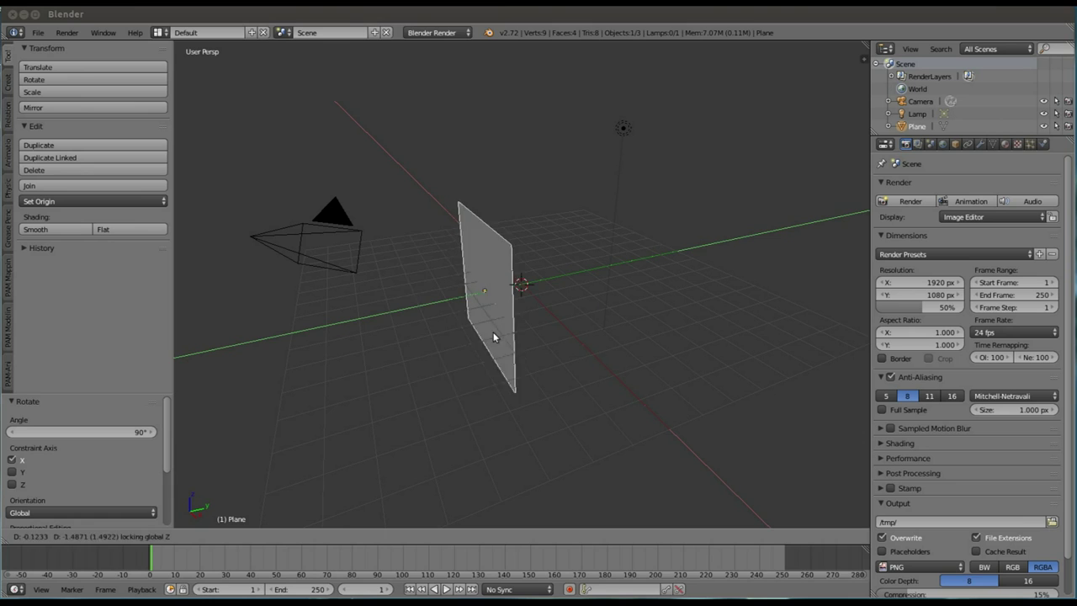
left_click(435, 340)
Bend the plane by shifting its middle edge loop along Y (about −0.558)
mouse_move(447, 341)
middle_mouse_down()
mouse_move(431, 339)
mouse_move(395, 194)
middle_mouse_up()
key("Tab")
key("a")
right_click(389, 188, "alt")
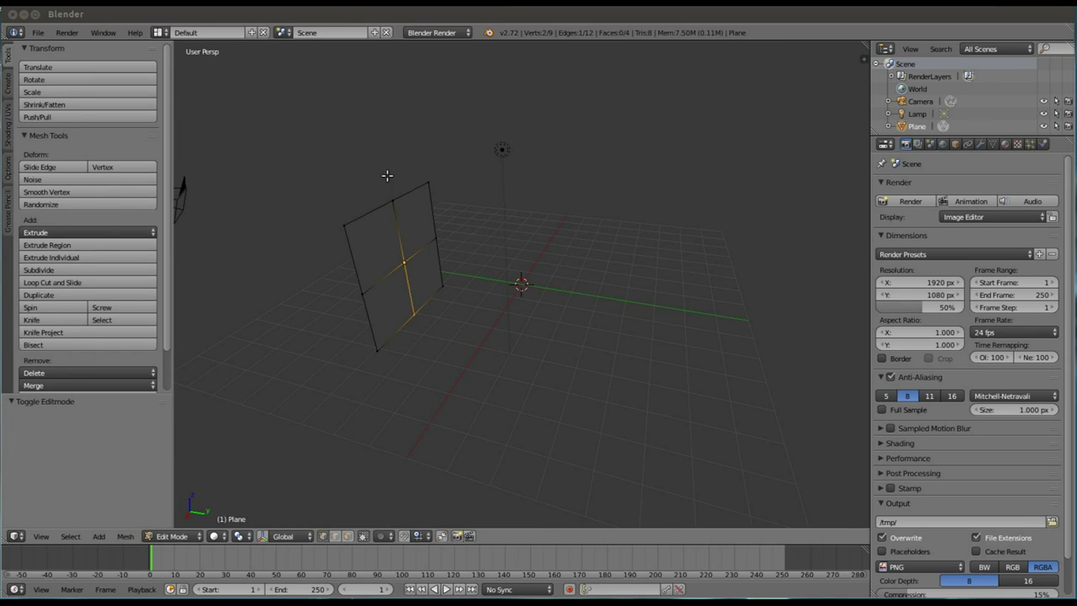
key("g")
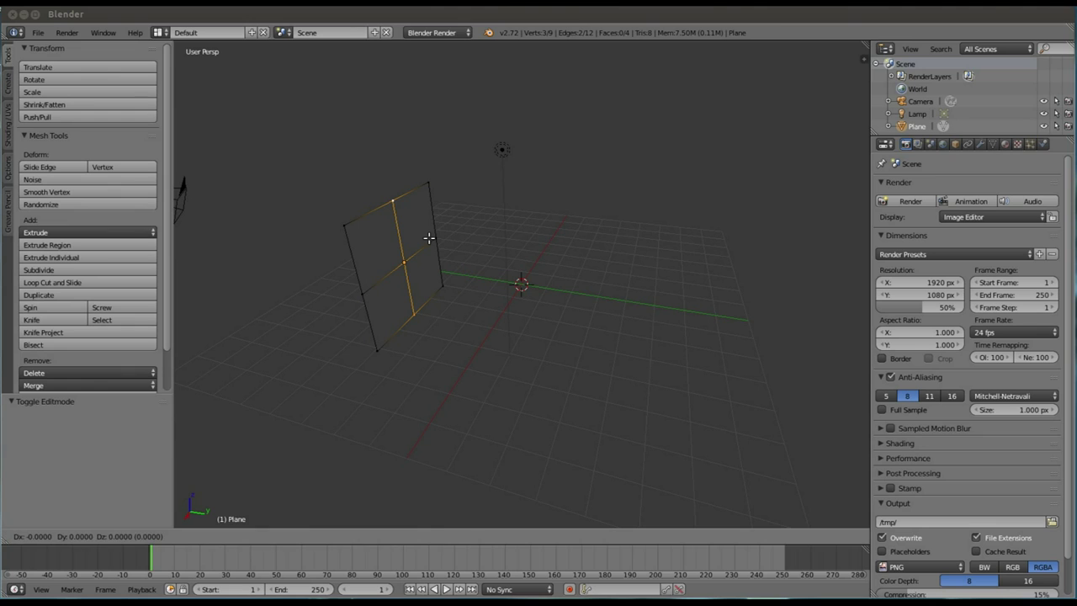
key("y")
left_click(426, 241)
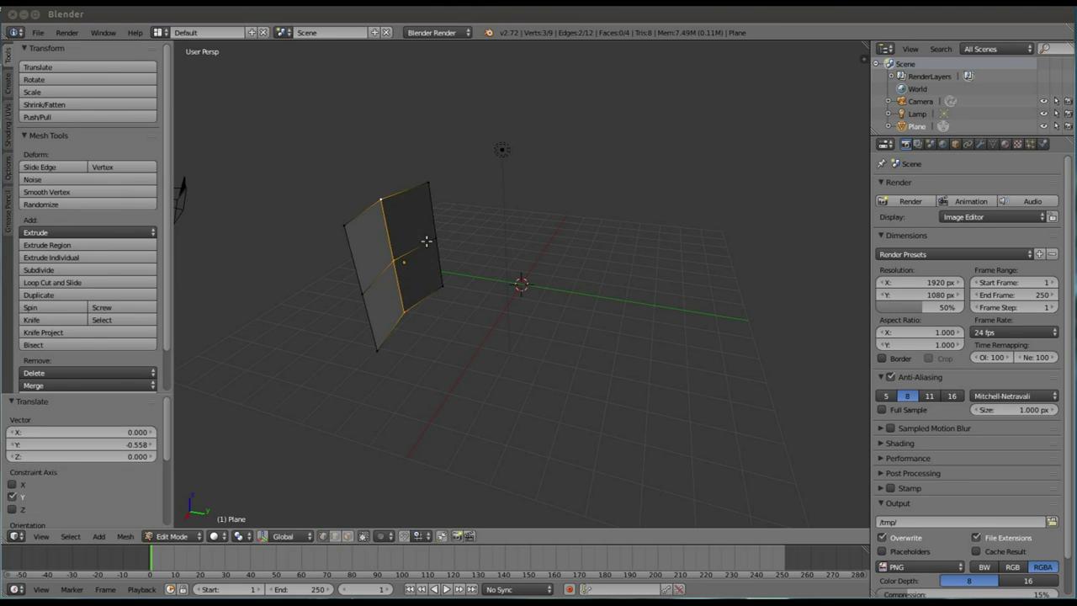
key("Tab")
Duplicate the bent plane as Plane.001, keeping the copy's move horizontal
middle_click_drag(435, 261, 436, 268)
key("shift+d")
key("y")
key("shift+z")
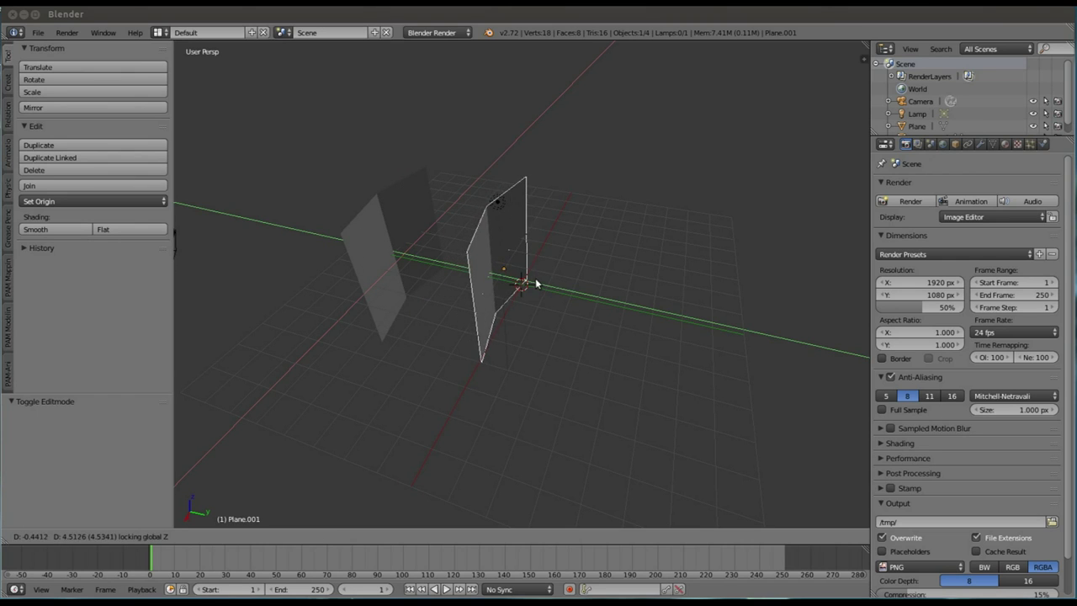
Place the copy beside the first plane and turn it about 24.7° around Z
left_click(563, 279)
key("r")
key("z")
left_click(628, 241)
mouse_move(628, 238)
middle_mouse_down()
mouse_move(605, 301)
mouse_move(635, 271)
middle_mouse_up()
key("r")
key("z")
left_click(609, 234)
Move Plane.001 horizontally to about (−1.797, 0.754)
key("g")
key("shift+z")
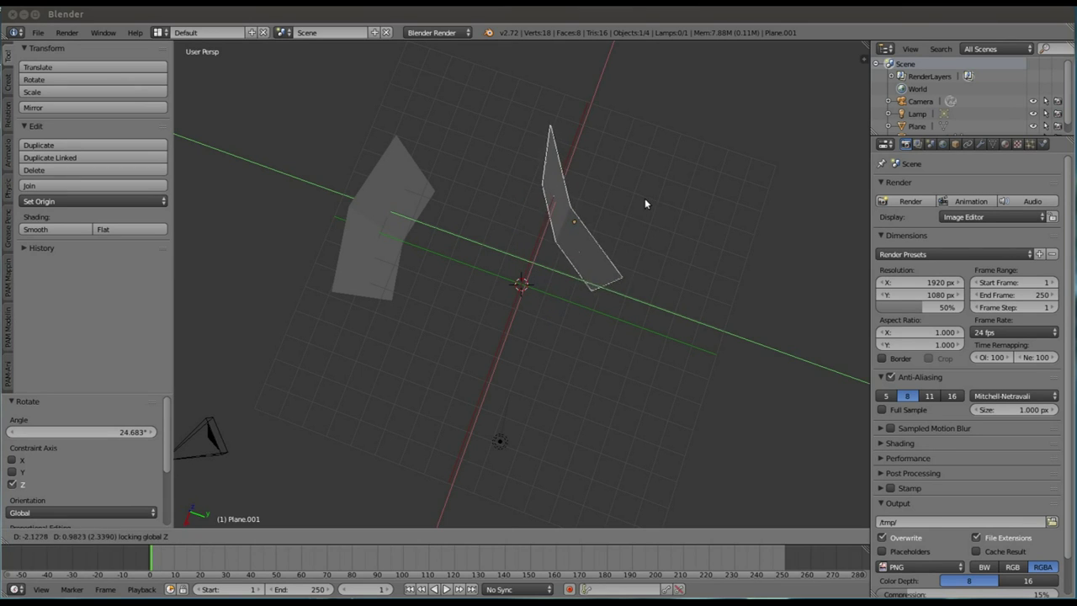
left_click(638, 214)
mouse_move(638, 215)
middle_mouse_down()
mouse_move(598, 219)
mouse_move(586, 196)
middle_mouse_up()
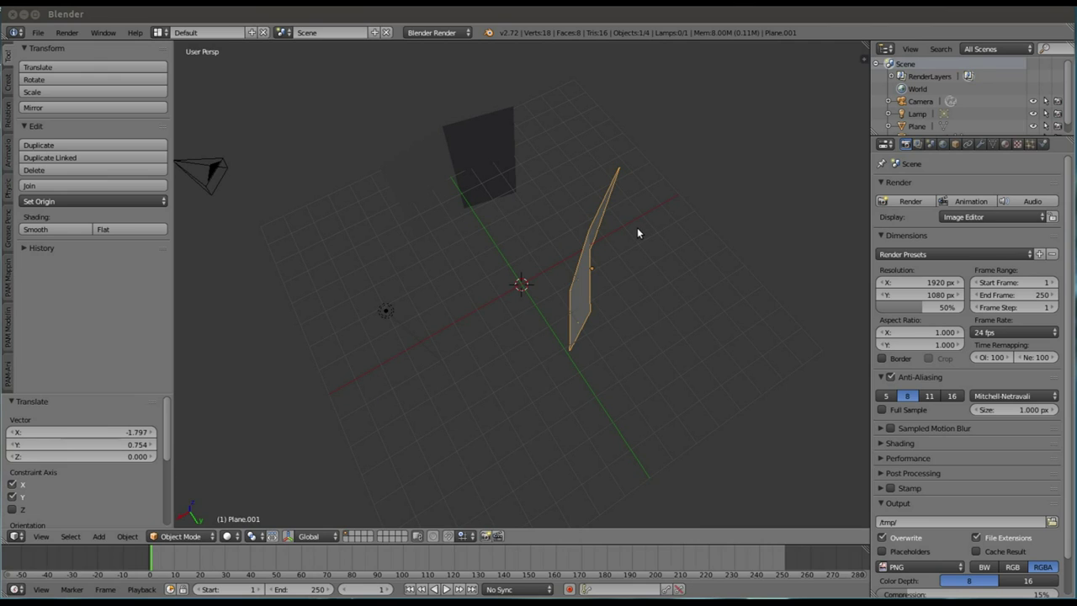
Duplicate Plane.001 into a third plane, Plane.002, placed horizontally beside it
key("shift+d")
key("shift+z")
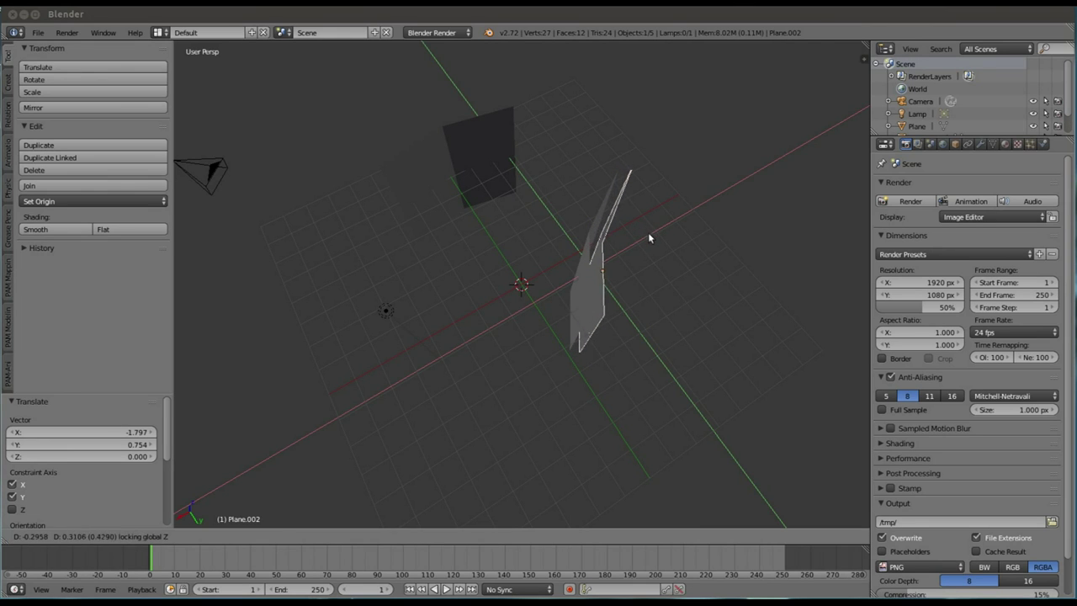
left_click(652, 236)
mouse_move(515, 265)
middle_mouse_down()
mouse_move(632, 192)
mouse_move(603, 210)
middle_mouse_up()
Add a PAM neuron set to the left plane and to Plane.002
right_click(388, 257)
left_click(11, 286)
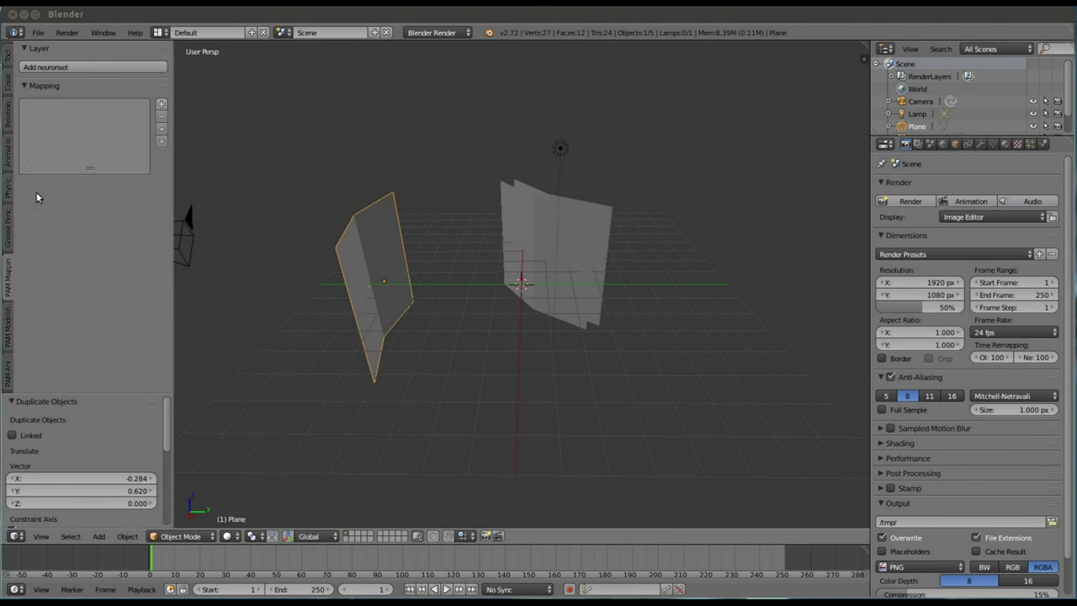
left_click(91, 68)
right_click(596, 202)
left_click(104, 66)
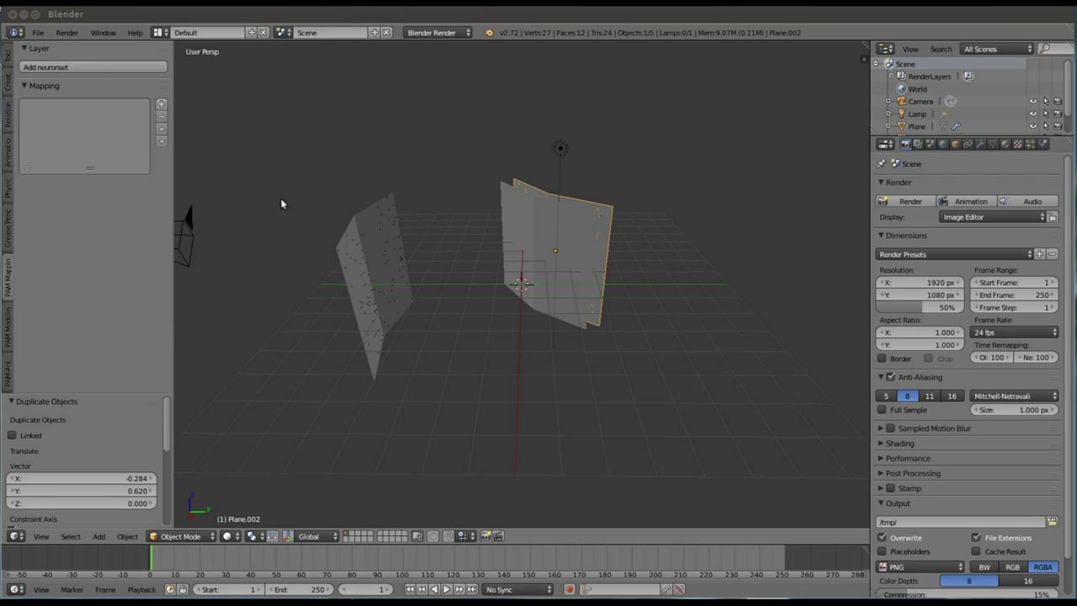
Set the left plane's neuron particle emission number to 100
right_click(341, 287)
middle_click_drag(414, 286, 390, 280)
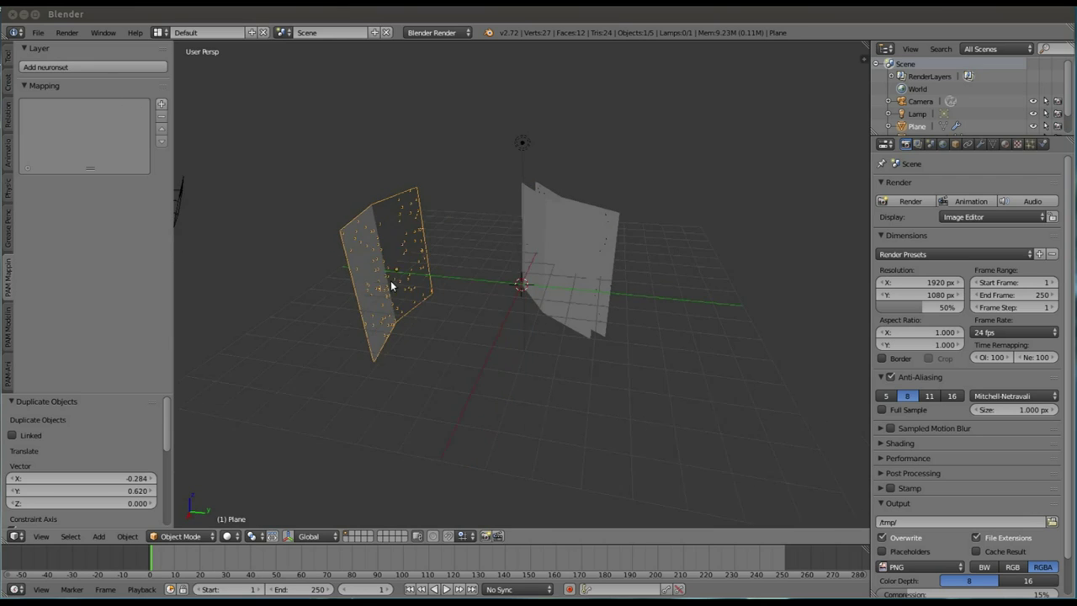
left_click(1028, 146)
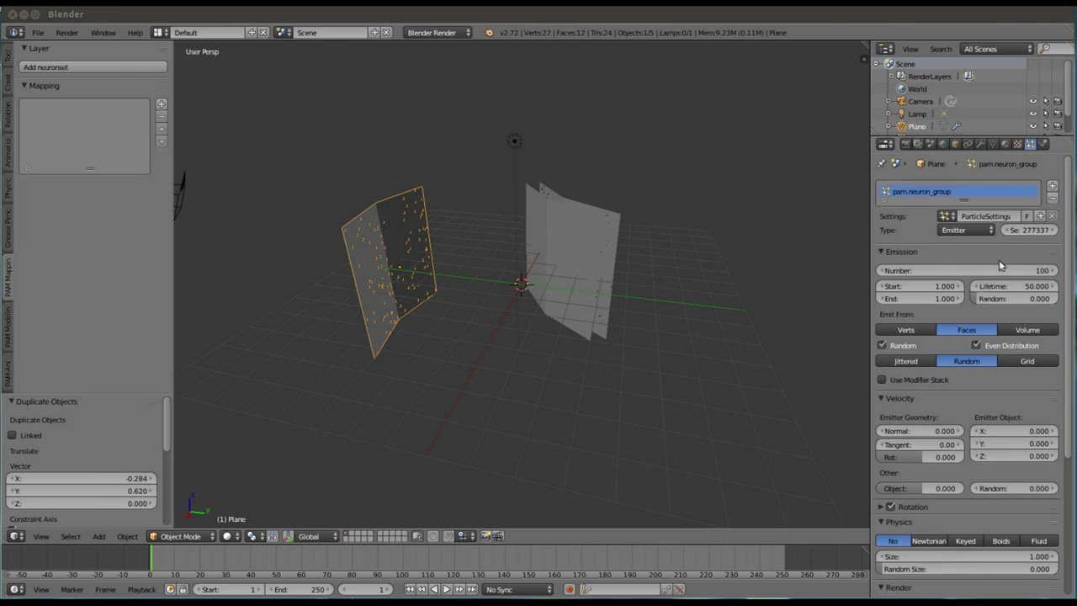
left_click_drag(968, 270, 1018, 270)
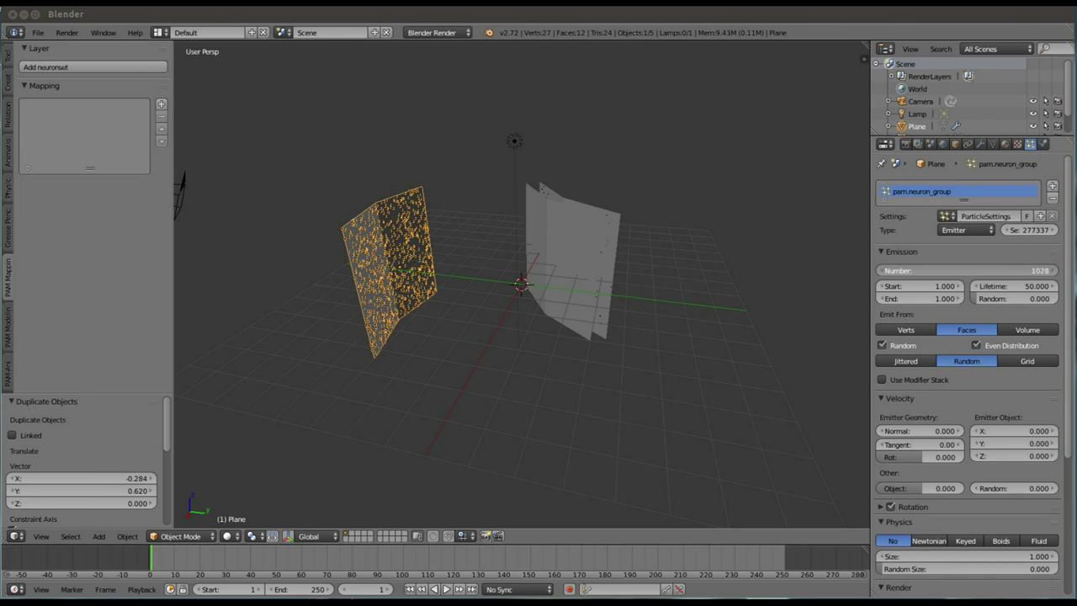
left_click_drag(993, 270, 942, 270)
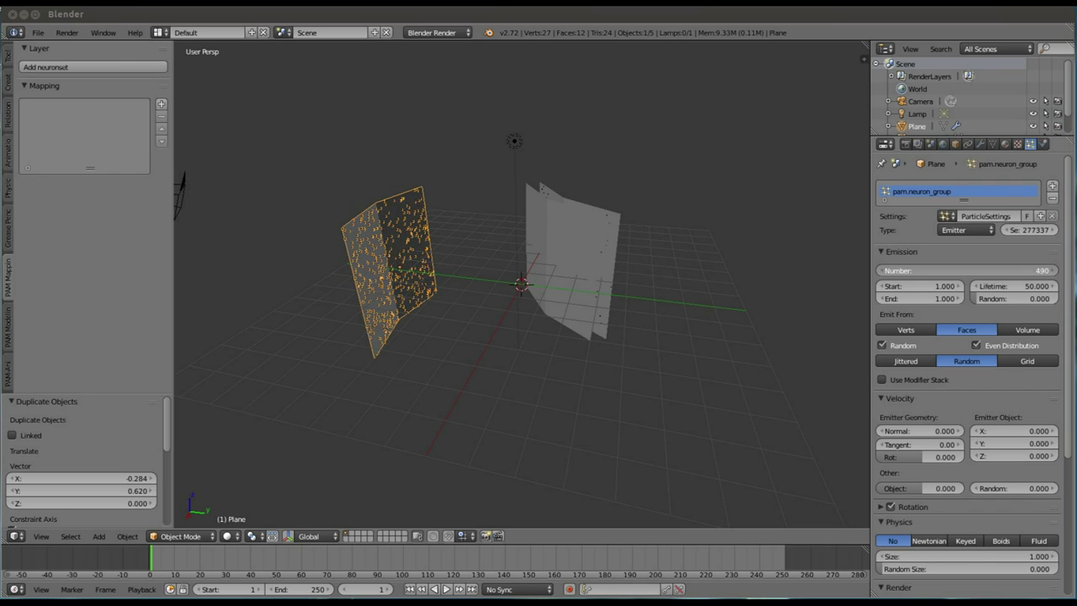
left_click_drag(968, 270, 959, 270)
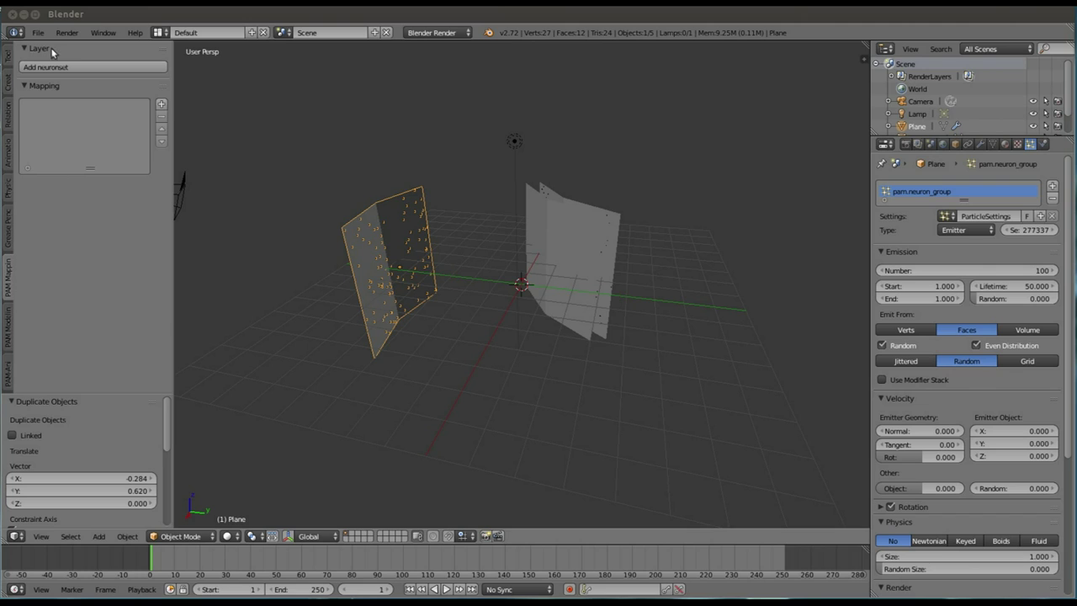
Add a new PAM mapping with an extra layer, making the first layer Presynapse
left_click(160, 106)
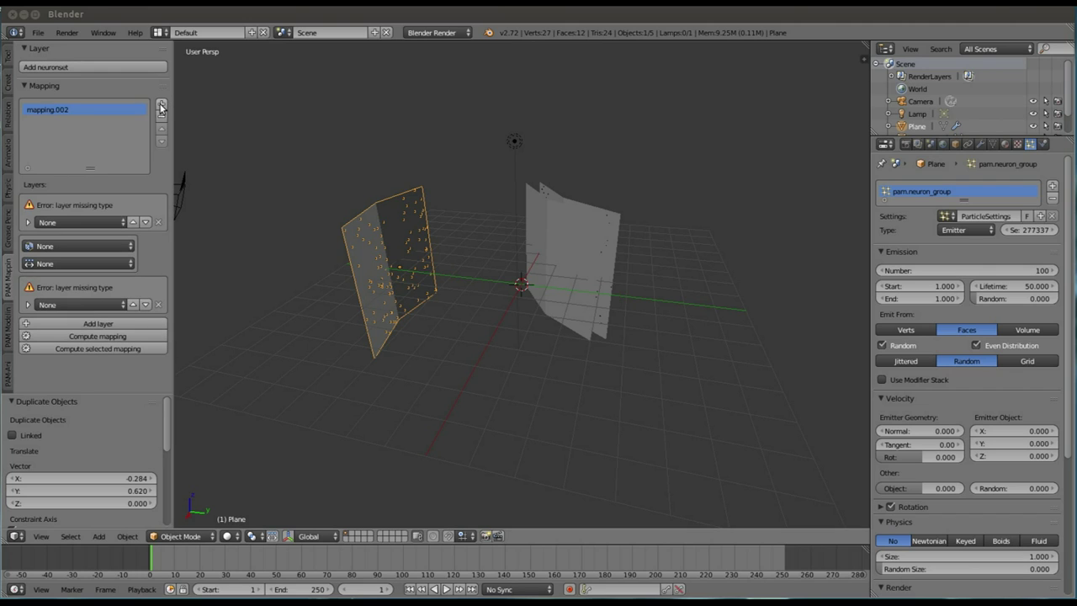
left_click(118, 323)
left_click(76, 223)
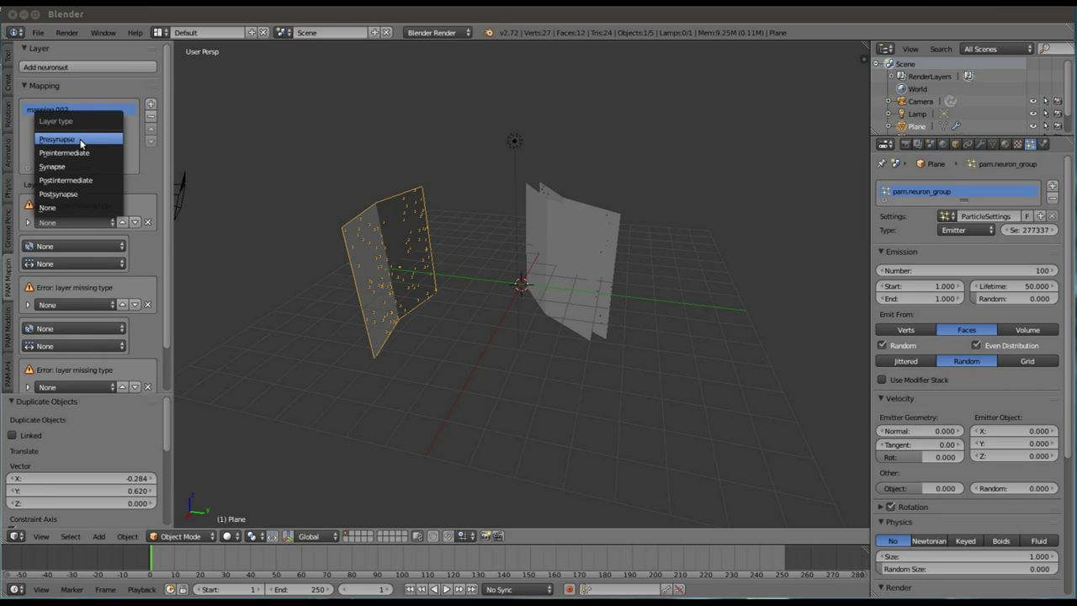
left_click(81, 141)
left_click(28, 223)
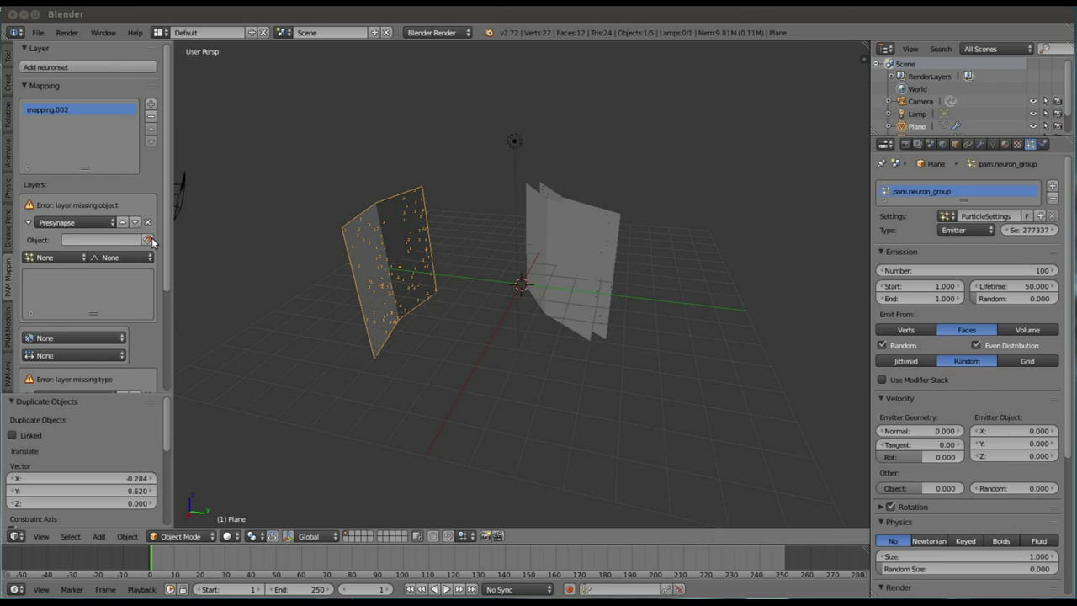
Give the Presynapse layer pam.neuron_group particles and a Gauss kernel, var_u and var_v 0.50
left_click(67, 224)
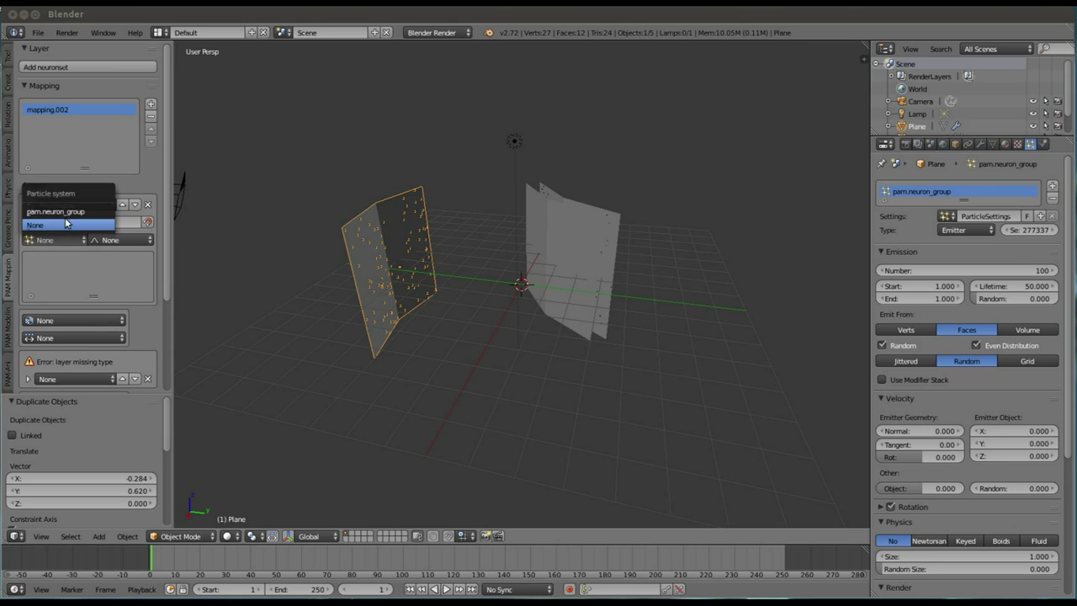
left_click(66, 212)
left_click(114, 241)
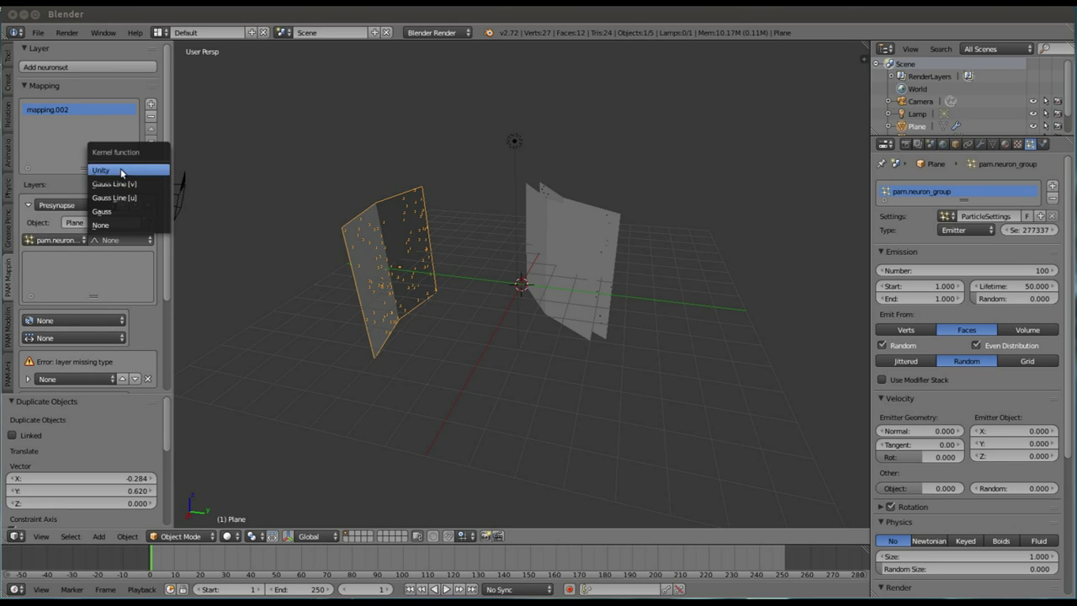
left_click(121, 212)
type("0.5")
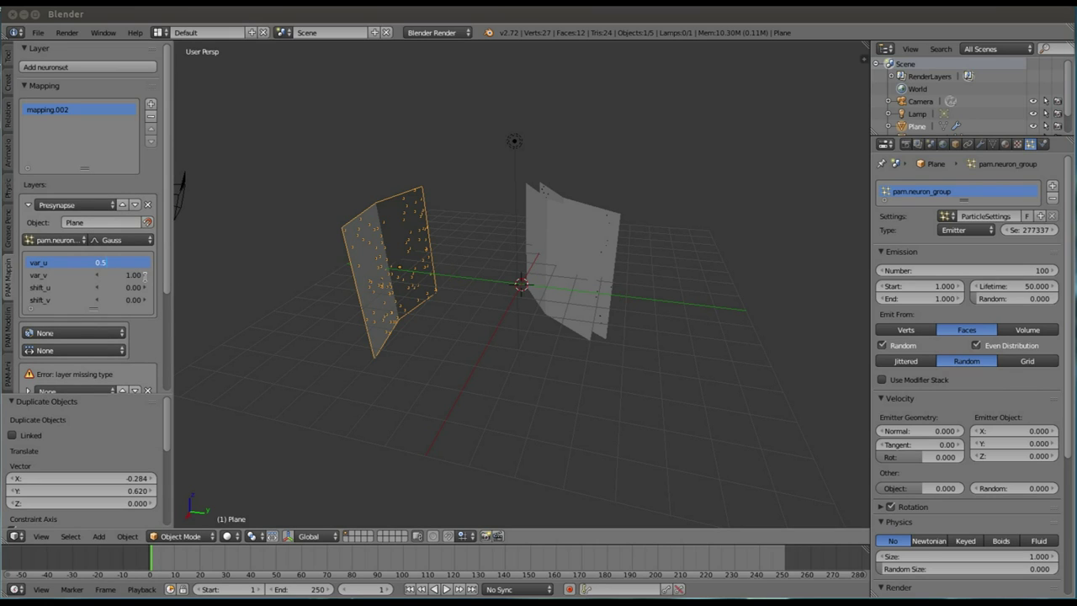
key("Return")
key("ctrl+v")
Set the first mapping step to Topology with EuclideanUV distance
right_click(574, 255)
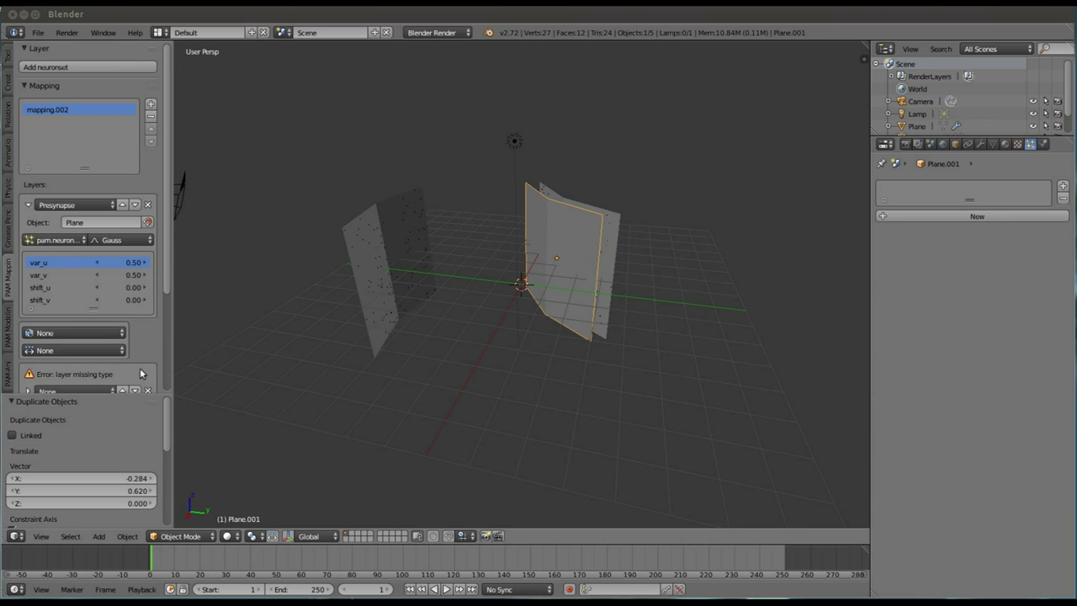
left_click(111, 332)
left_click(62, 278)
left_click(82, 349)
left_click(79, 309)
scroll(126, 293, "down", 5)
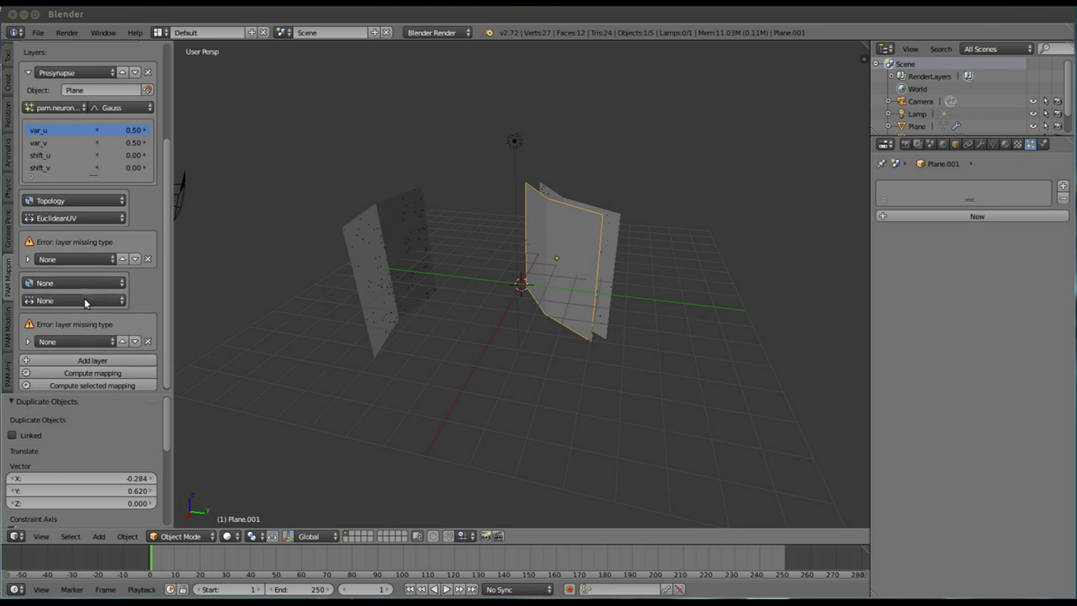
Make the middle layer a Synapse layer on Plane.001 with 10 synapses
left_click(91, 262)
left_click(72, 206)
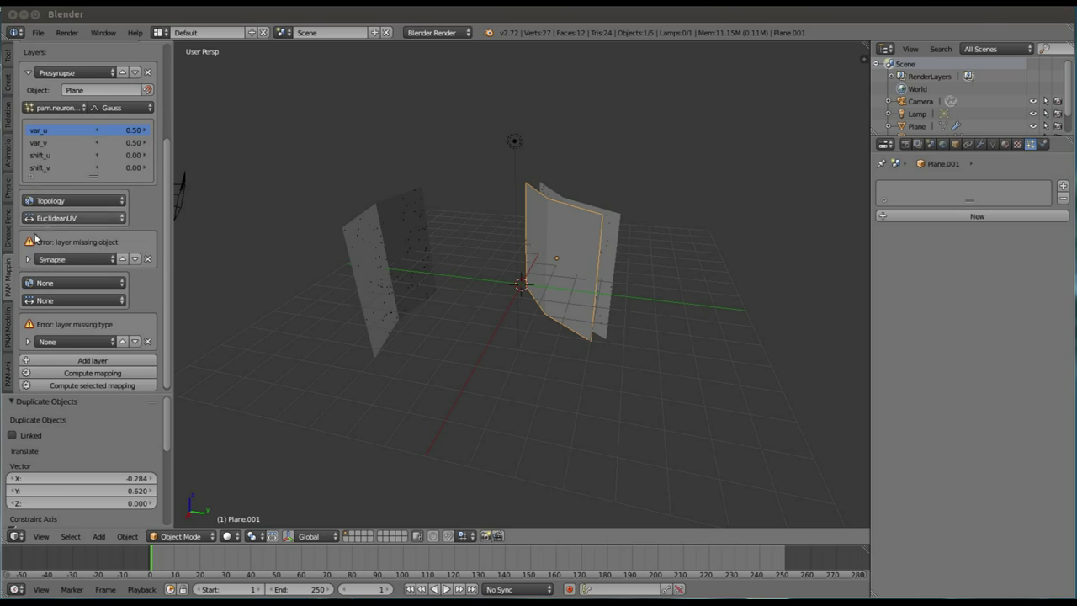
left_click(28, 260)
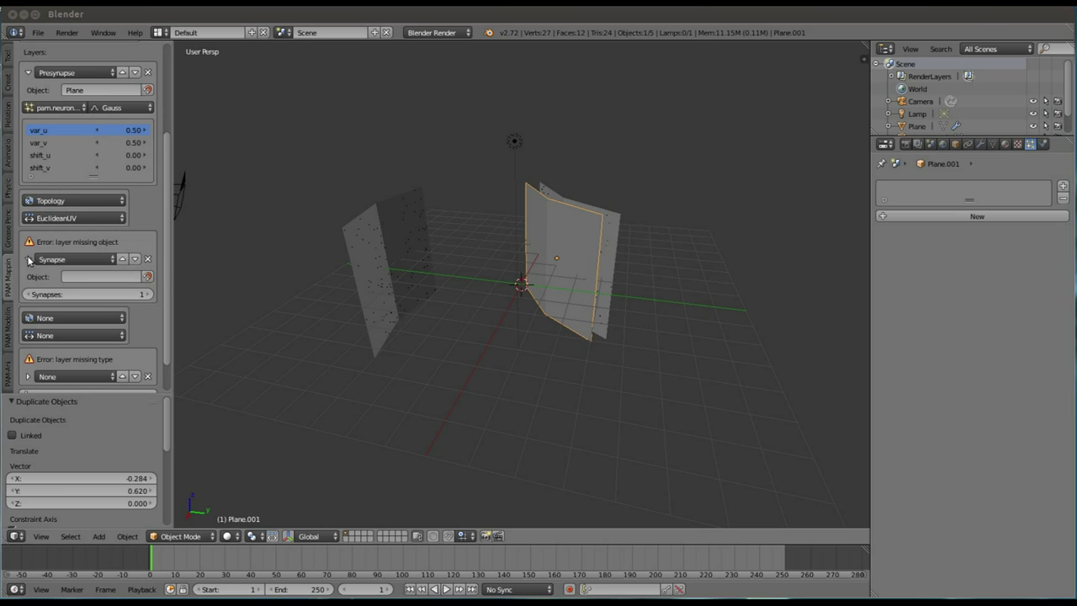
left_click(147, 277)
left_click(98, 277)
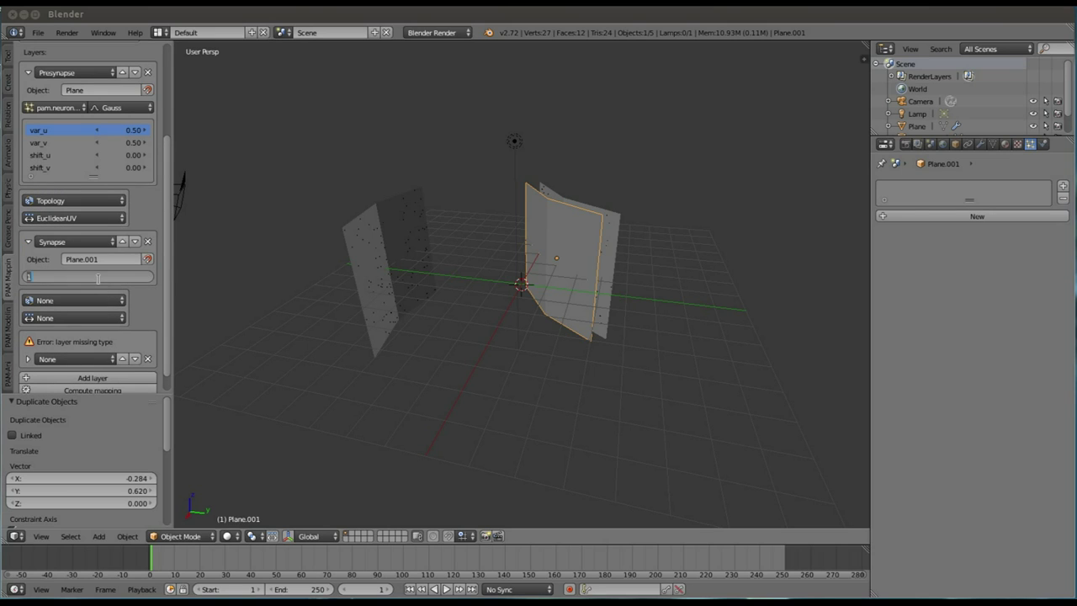
type("10")
key("Return")
Set the next mapping step to Topology with EuclideanUV distance and expand the last layer
left_click(90, 301)
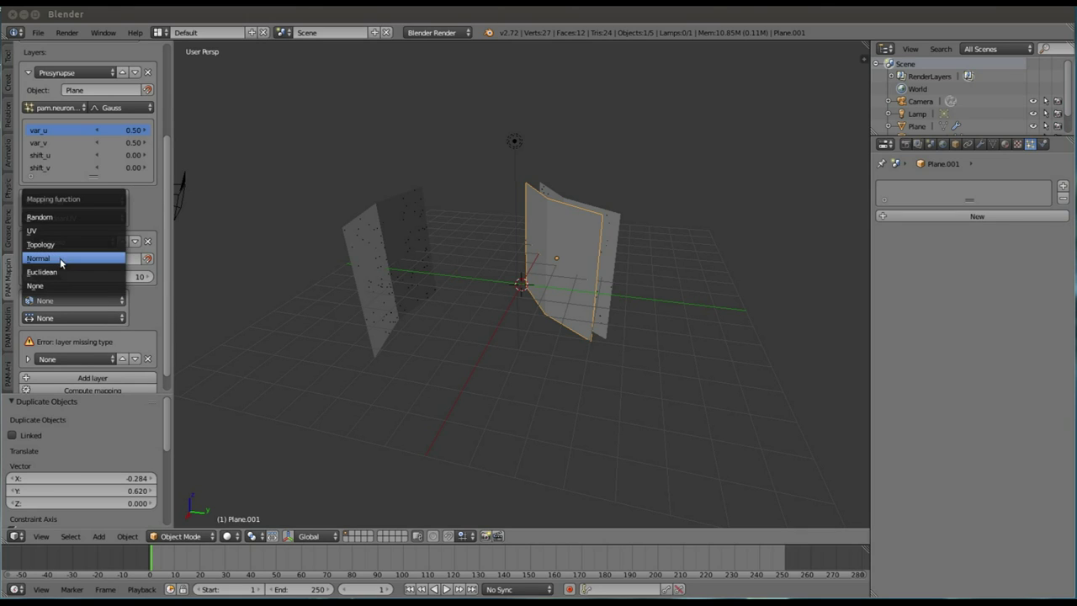
left_click(60, 245)
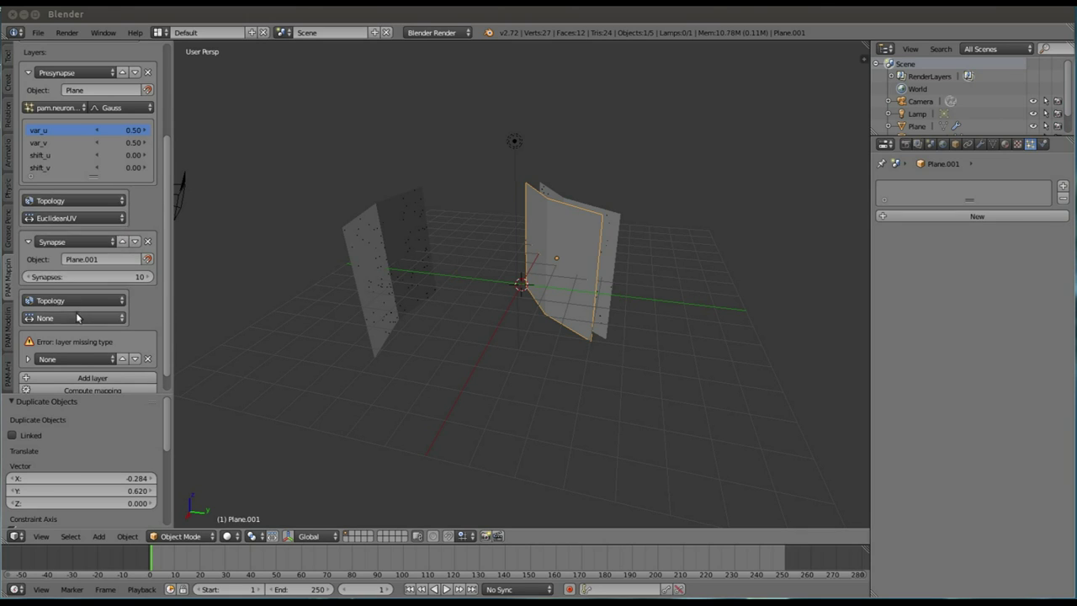
left_click(76, 314)
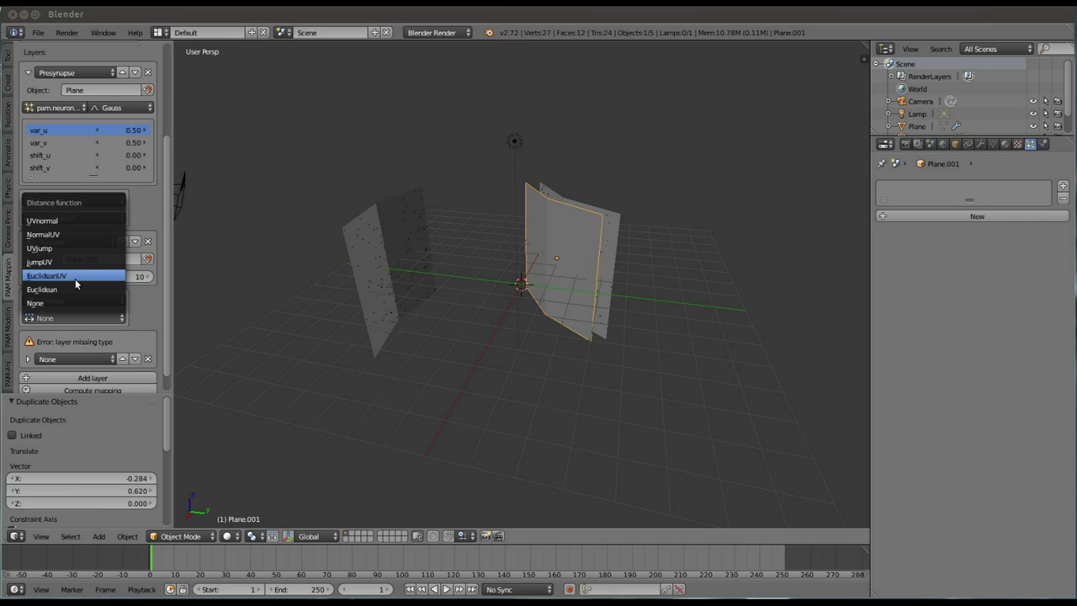
left_click(75, 279)
scroll(167, 312, "down", 1)
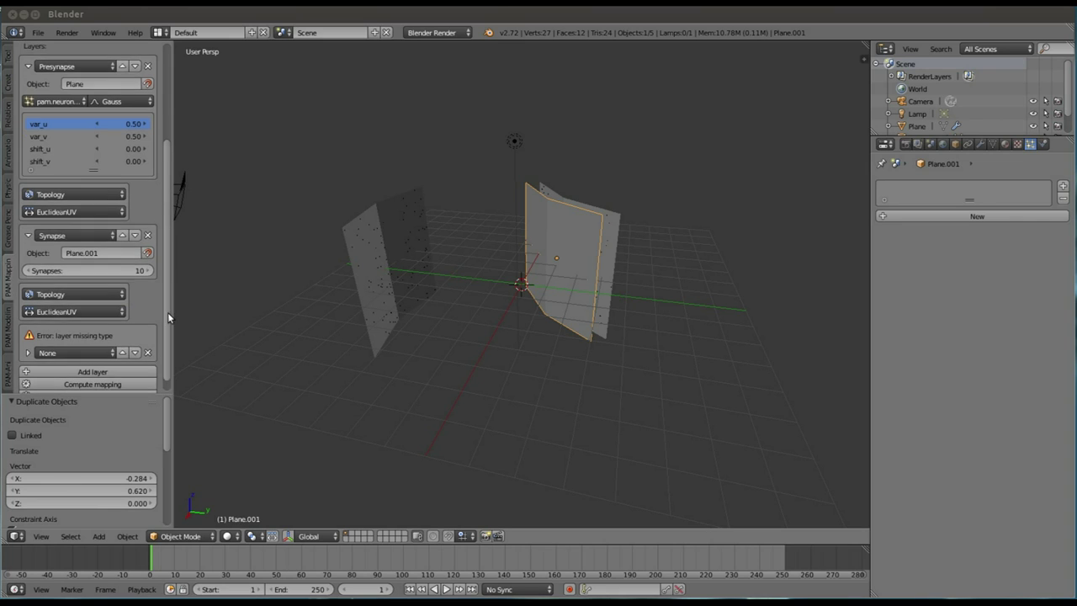
scroll(167, 312, "down", 1)
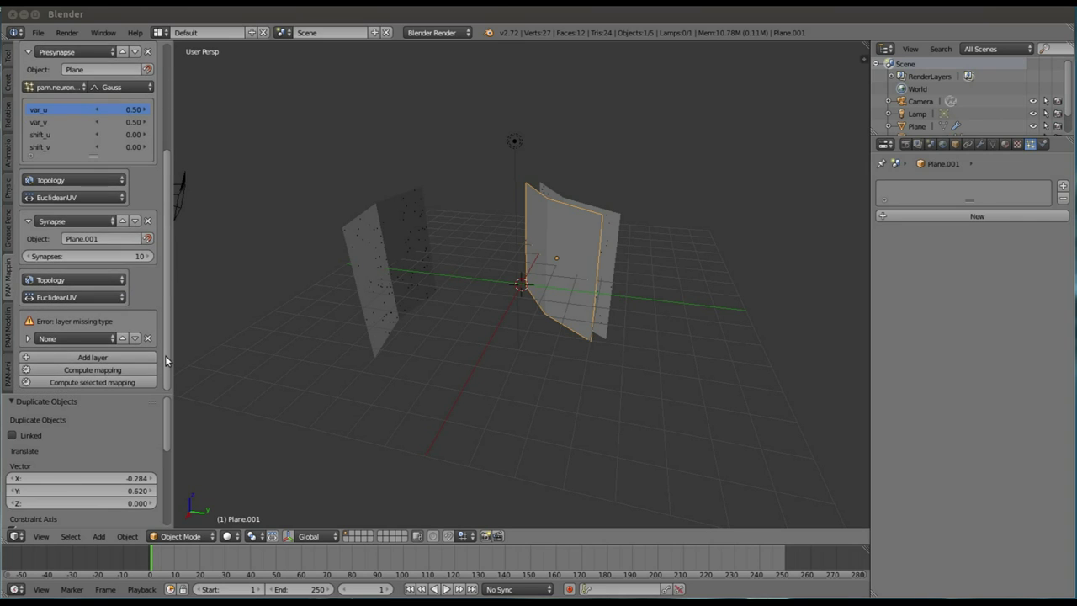
left_click(28, 338)
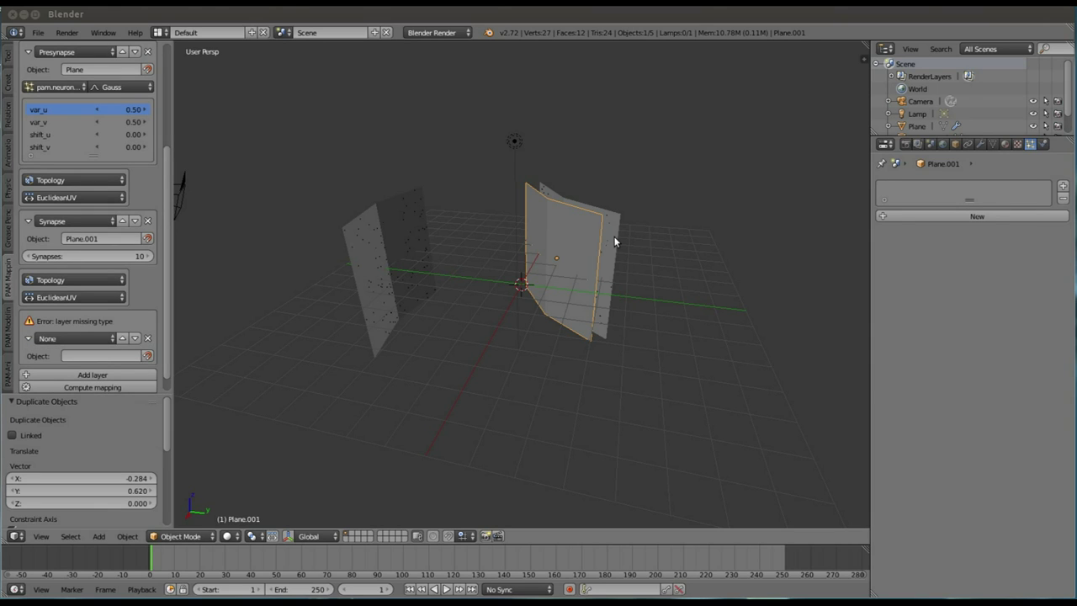
right_click(614, 242)
Make the last layer a Postsynapse layer on Plane.002
left_click(109, 341)
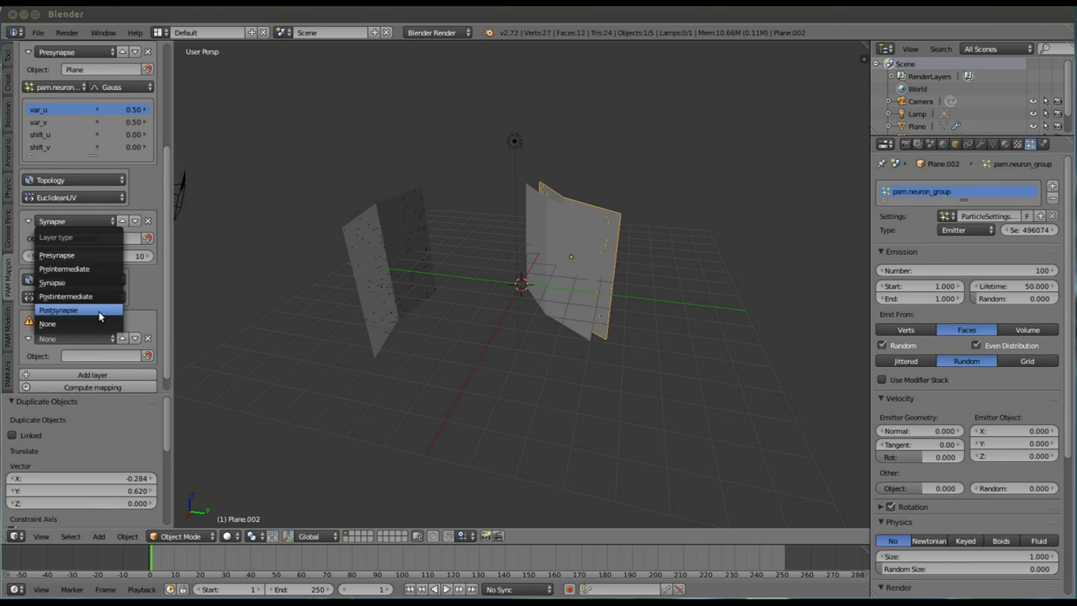
left_click(108, 308)
left_click(147, 355)
left_click_drag(168, 320, 166, 390)
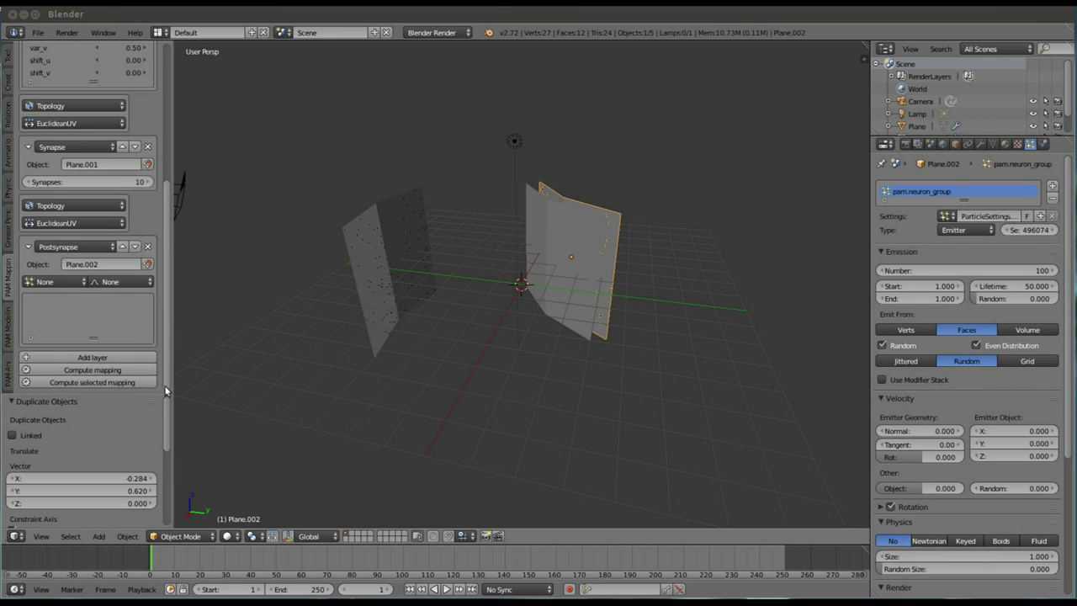
Give the Postsynapse layer a Gauss kernel, pam.neuron_group particles, and var_u and var_v 0.50
left_click(133, 283)
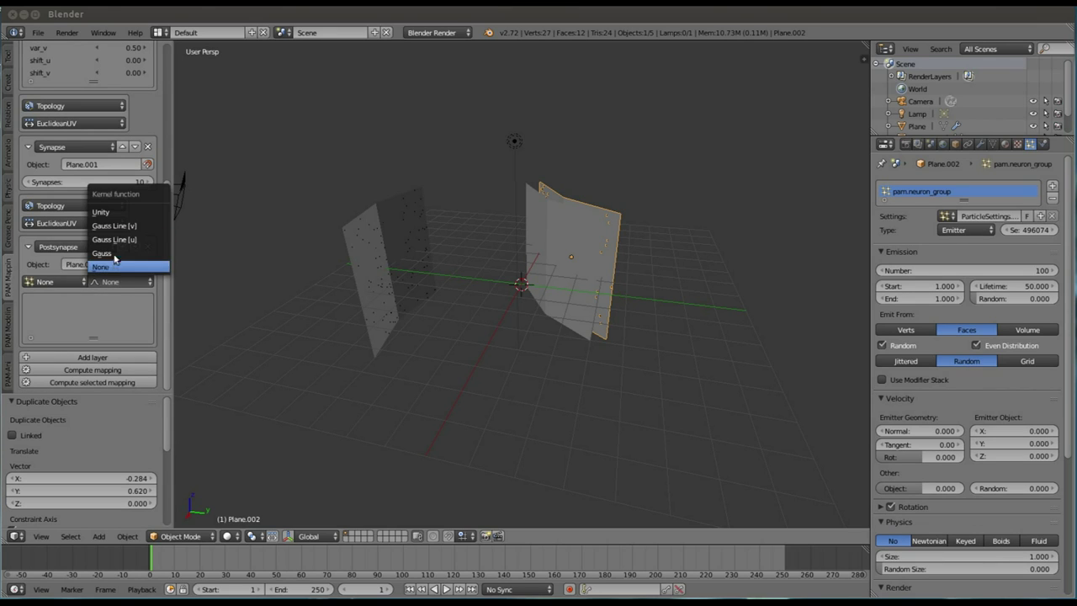
left_click(116, 253)
left_click(69, 281)
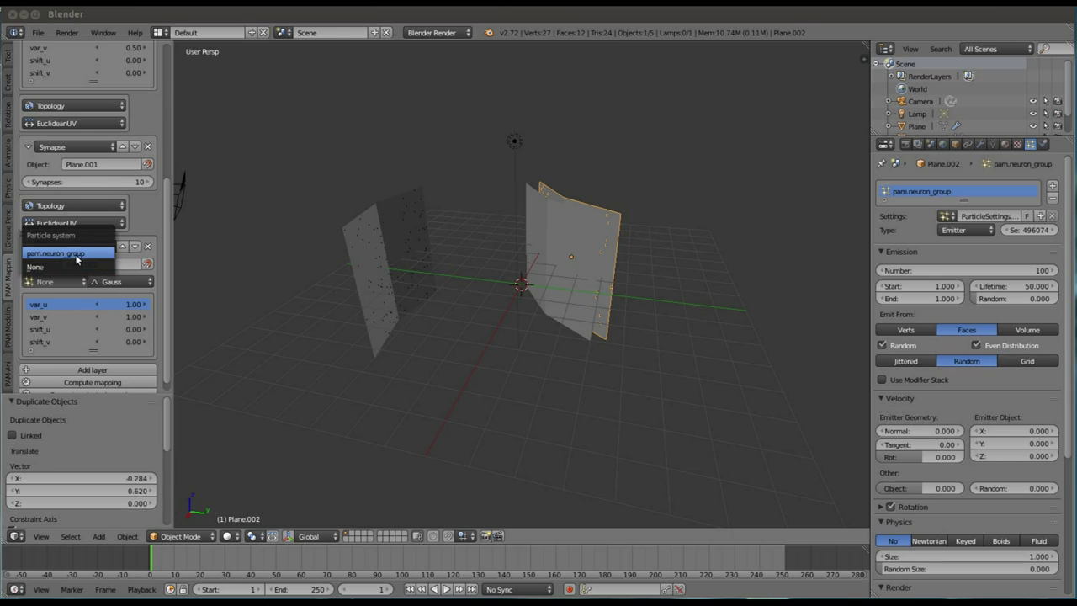
left_click(59, 254)
left_click(126, 303)
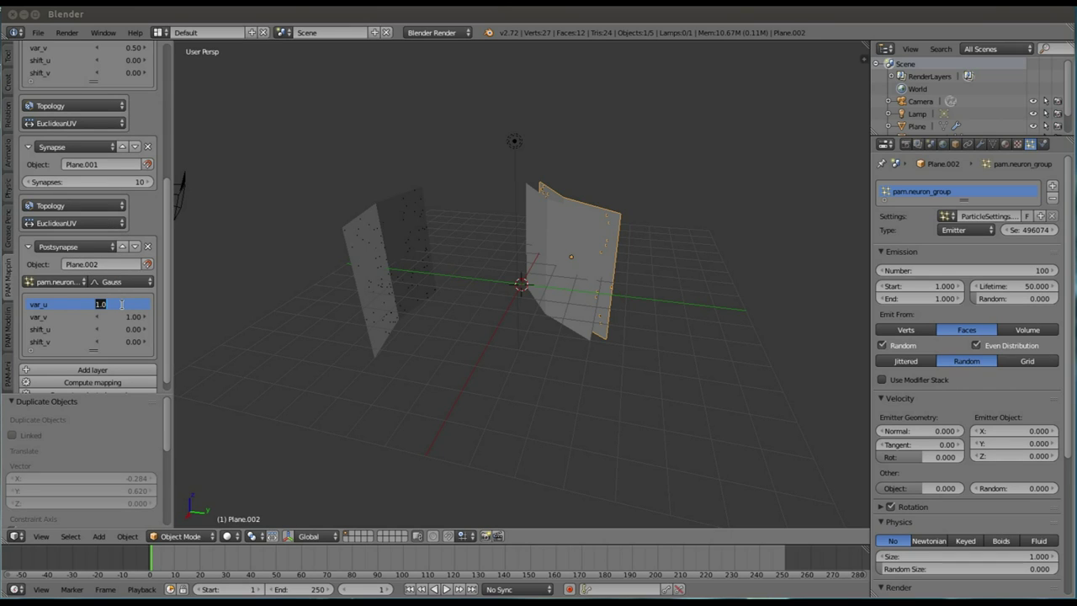
type("0.5")
key("Tab")
scroll(135, 369, "down", 1)
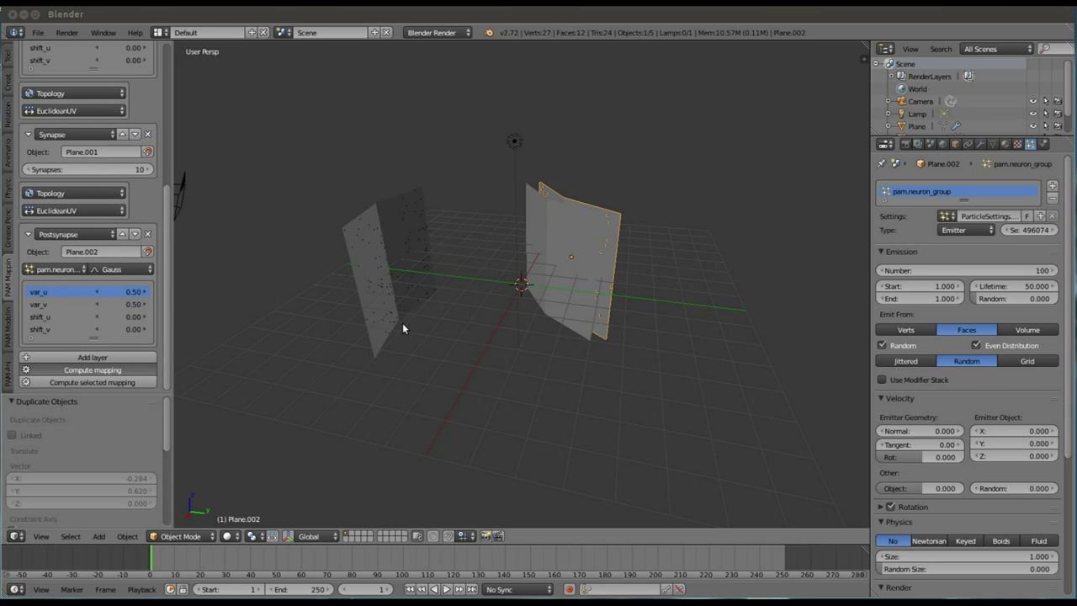
left_click(7, 337)
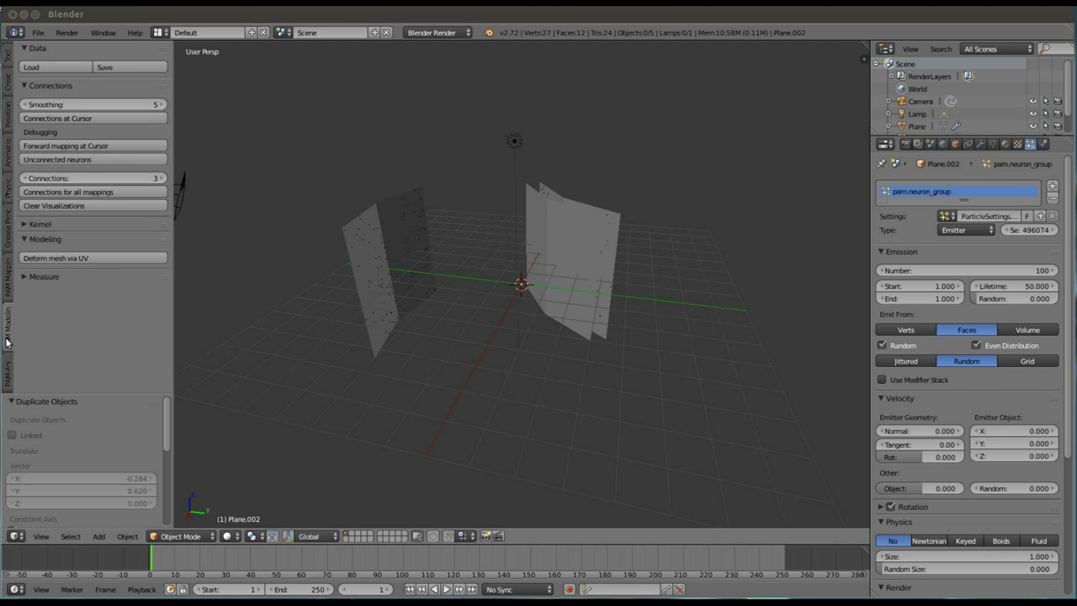
Compute connections for all mappings with smoothing set to 0
left_click(132, 192)
mouse_move(527, 217)
middle_mouse_down()
mouse_move(488, 253)
mouse_move(641, 134)
mouse_move(564, 163)
mouse_move(511, 224)
mouse_move(450, 241)
mouse_move(464, 240)
middle_mouse_up()
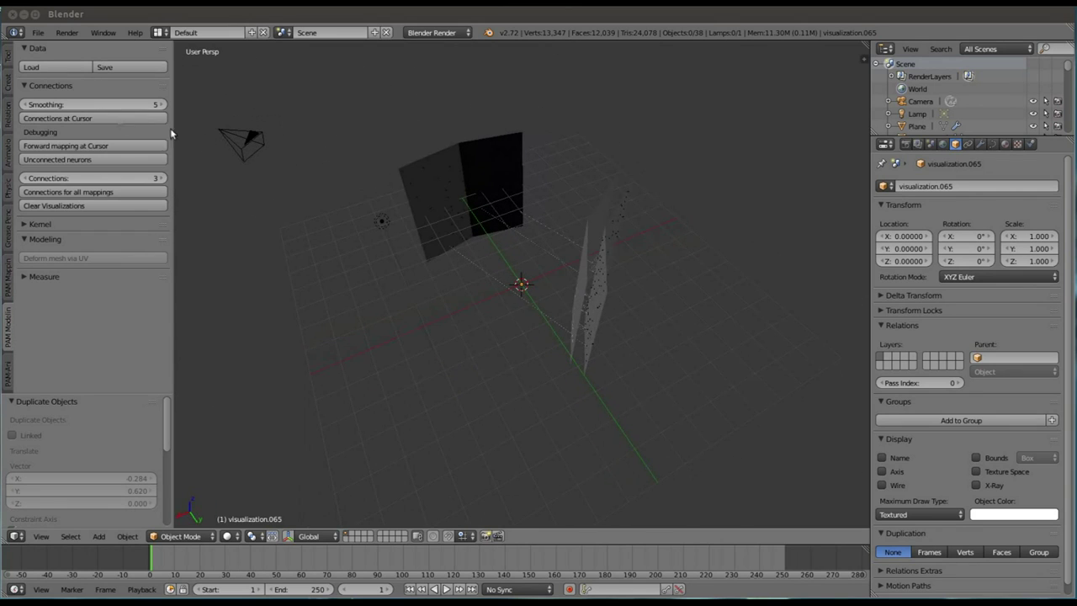
left_click(99, 104)
type("0")
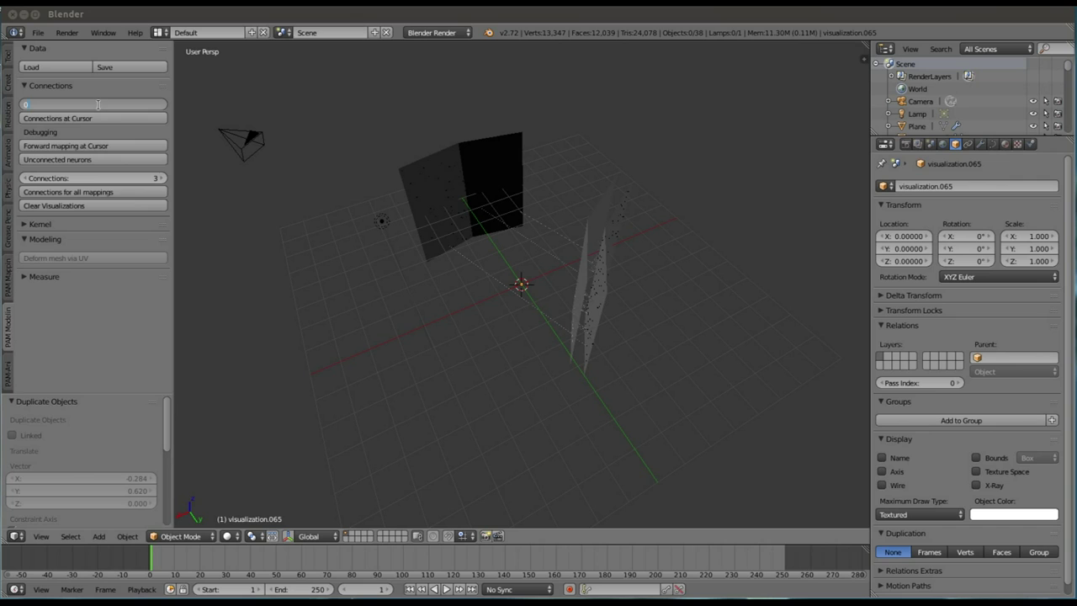
key("Return")
Visualize connections from a couple of spots on Plane
right_click(487, 162)
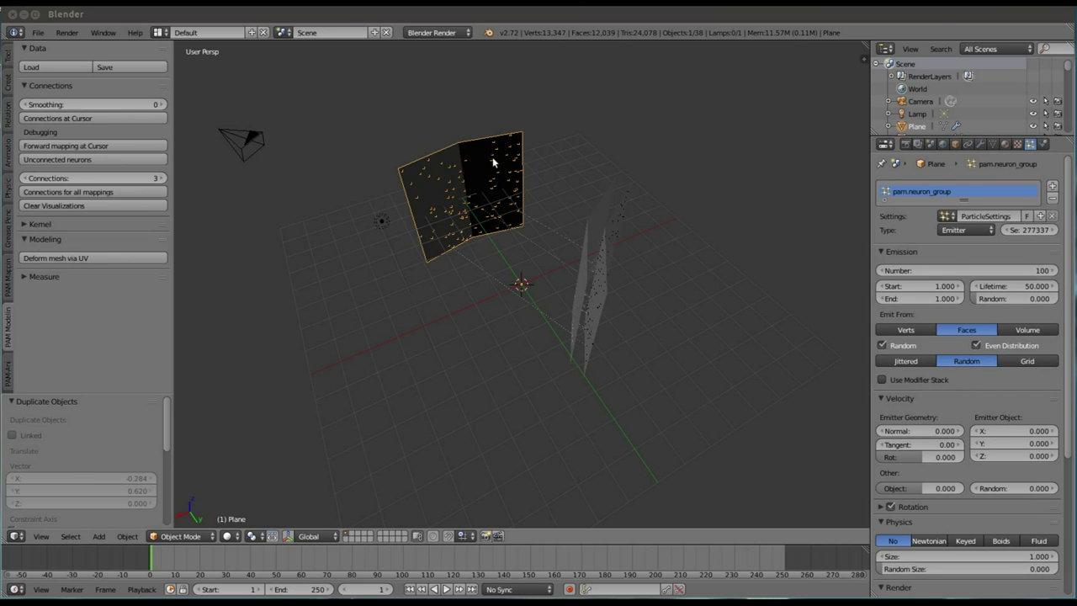
left_click(71, 123)
left_click(127, 118)
mouse_move(538, 185)
middle_mouse_down()
mouse_move(622, 188)
mouse_move(571, 208)
mouse_move(657, 140)
mouse_move(628, 115)
mouse_move(531, 115)
mouse_move(544, 125)
mouse_move(427, 240)
middle_mouse_up()
Hide Plane.001 and show connection lines from cursor spots on Plane
right_click(563, 212)
key("h")
right_click(425, 244)
left_click(404, 242)
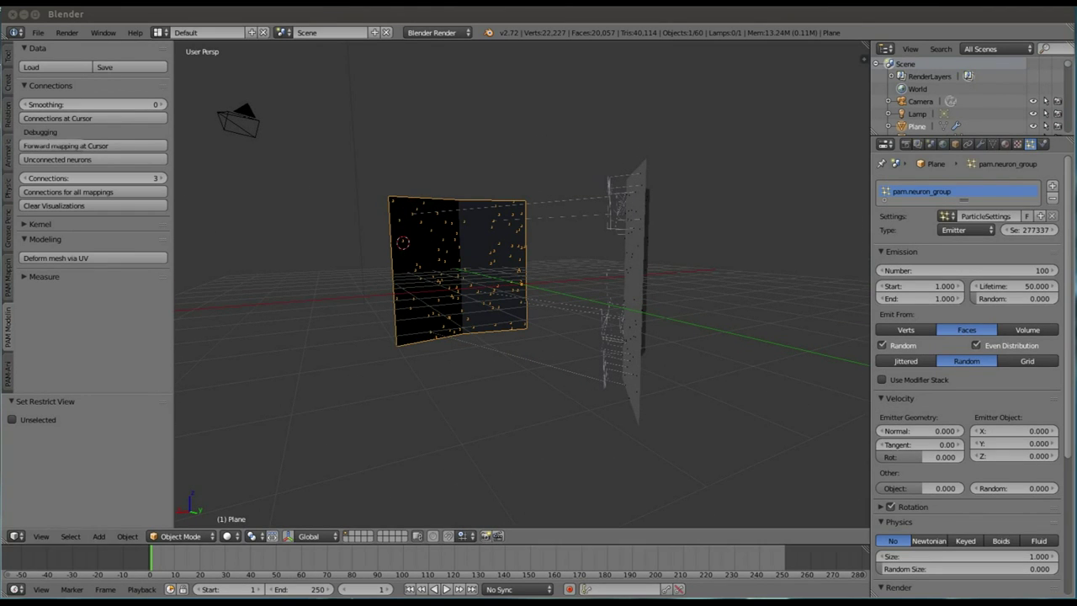
left_click(28, 118)
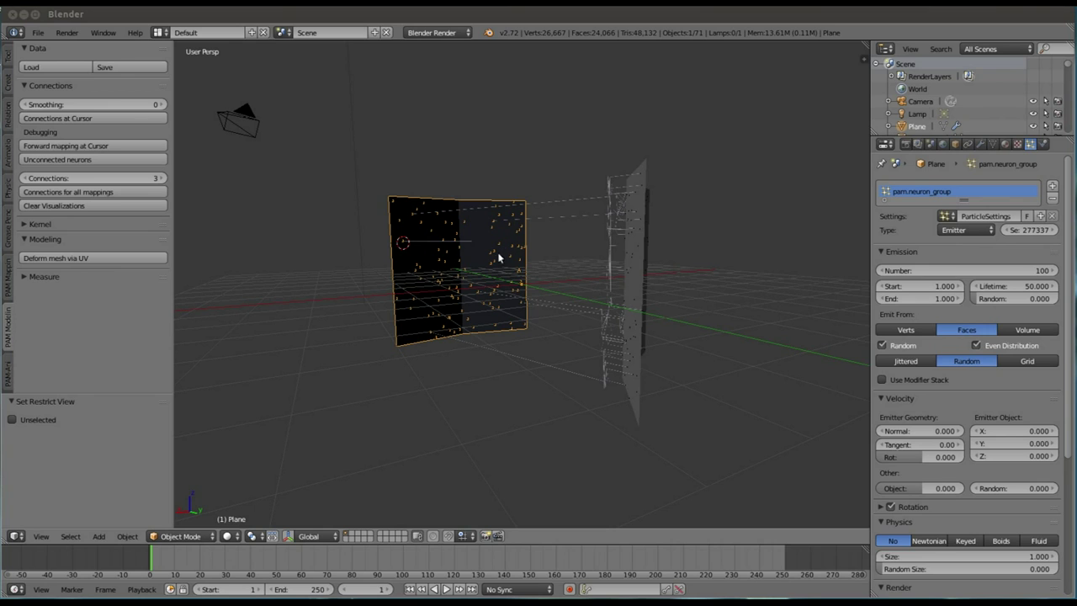
left_click(47, 119)
mouse_move(358, 204)
middle_mouse_down()
mouse_move(397, 264)
mouse_move(417, 250)
mouse_move(355, 262)
mouse_move(336, 252)
middle_mouse_up()
Clear the connection visualizations and move Plane.001 to stand between Plane and Plane.002
left_click(120, 205)
right_click(617, 237)
scroll(985, 119, "down", 2)
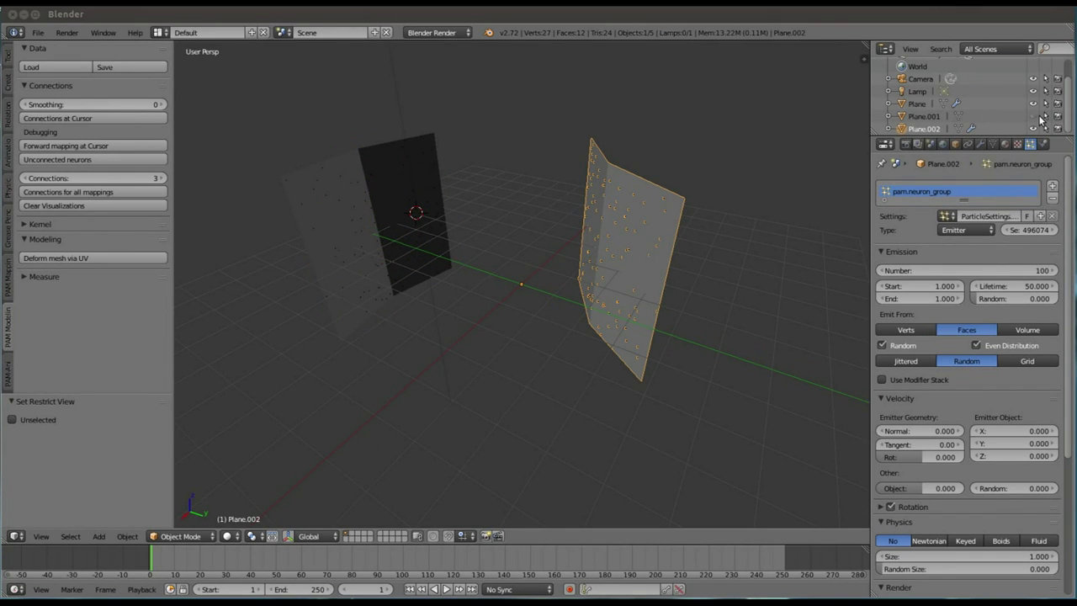
left_click(985, 117)
key("g")
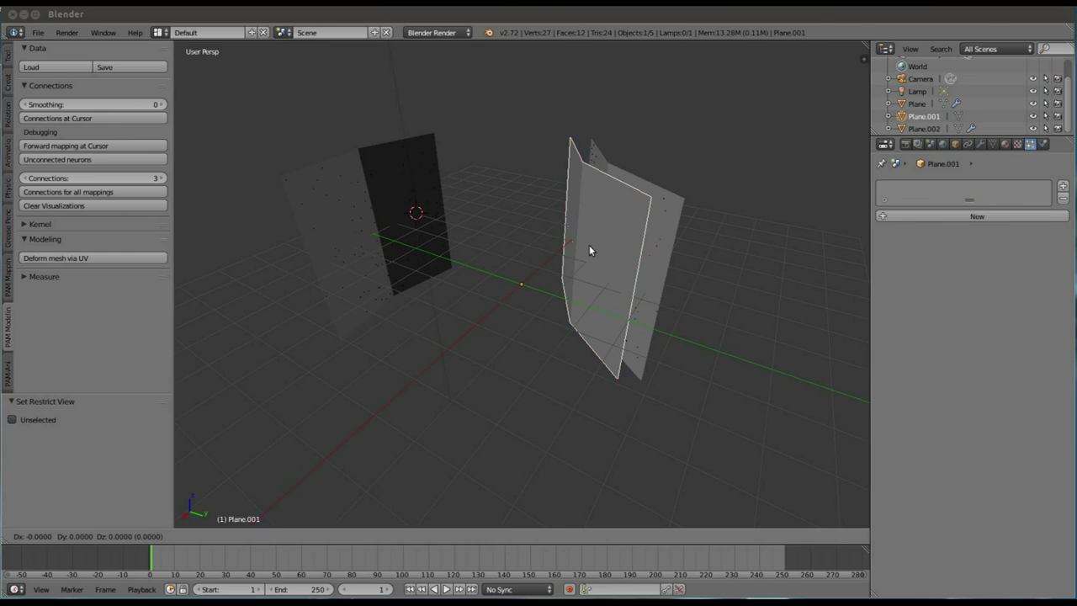
left_click(515, 175)
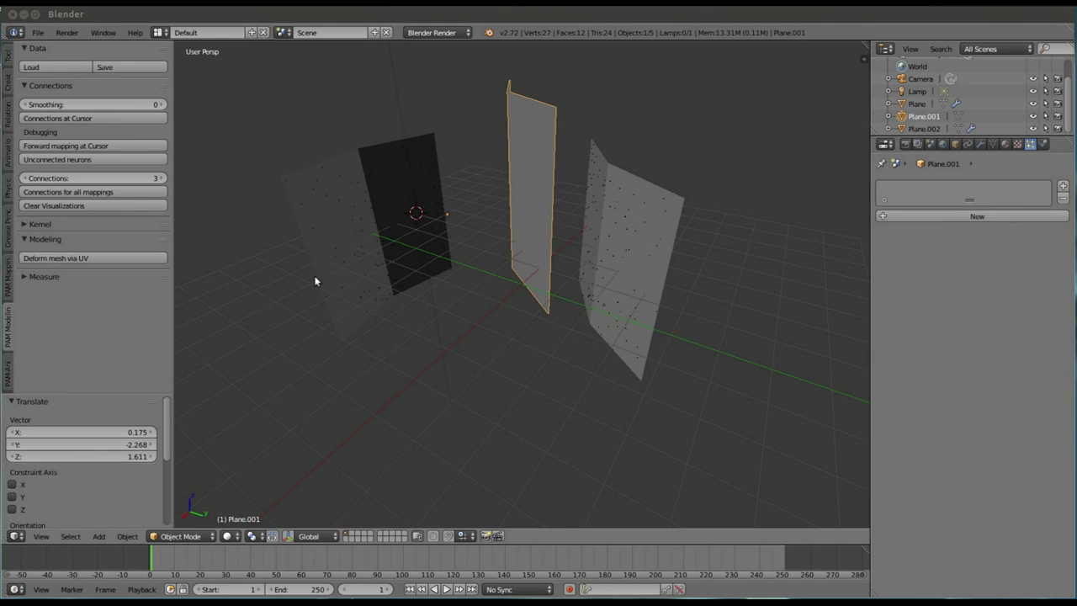
Recompute the PAM mapping from the PAM Mapping panel
left_click(10, 280)
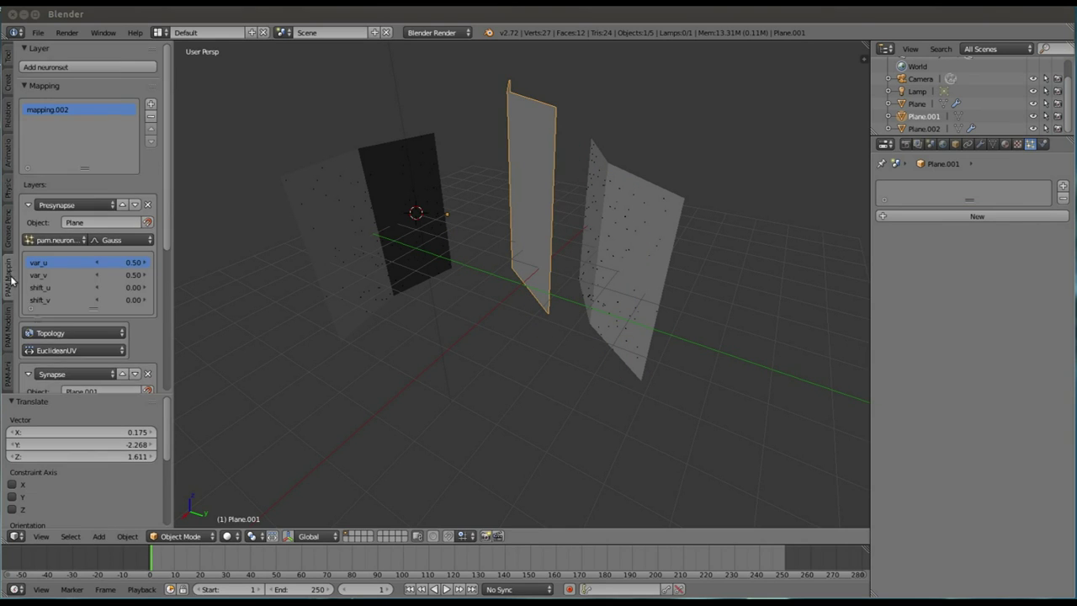
left_click(81, 356)
scroll(84, 360, "down", 5)
left_click(86, 371)
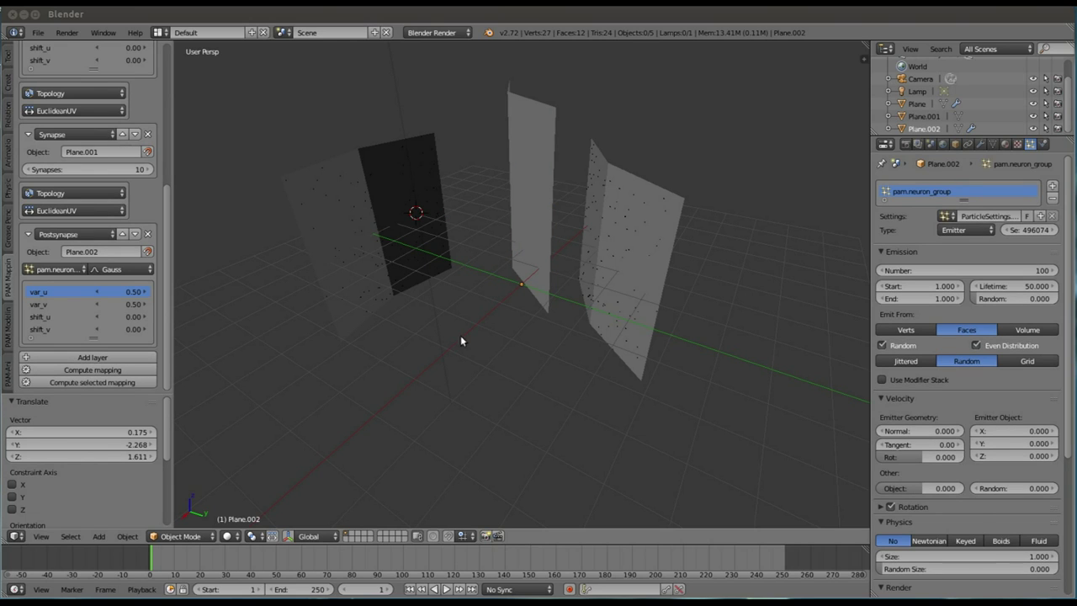
Draw connection lines from cursor spots on Plane through Plane.001 to Plane.002
right_click(349, 267)
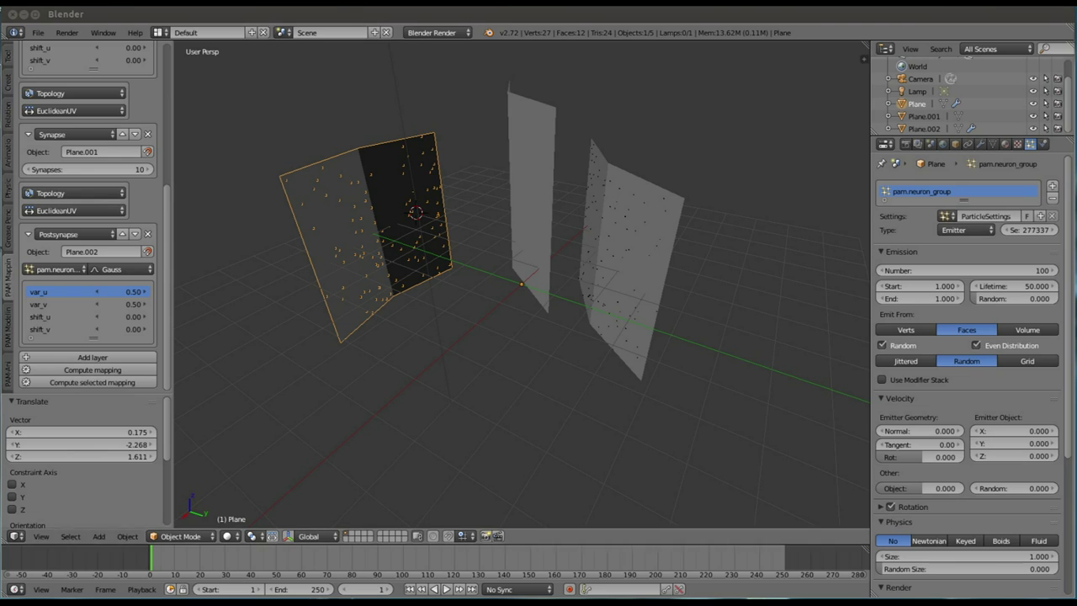
left_click(10, 335)
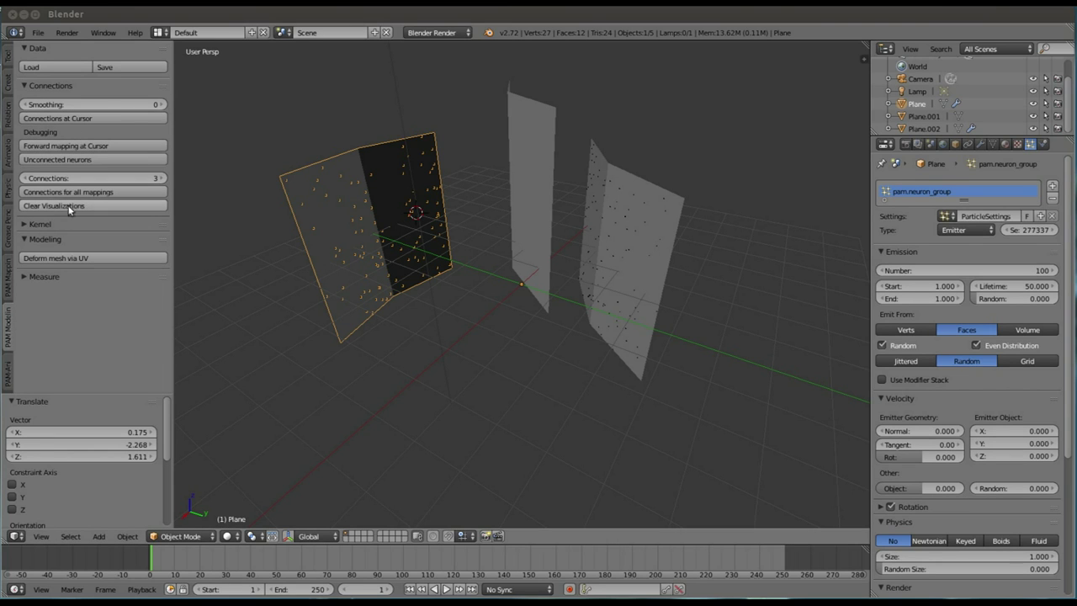
left_click(74, 196)
mouse_move(399, 224)
middle_mouse_down()
mouse_move(440, 161)
mouse_move(386, 202)
middle_mouse_up()
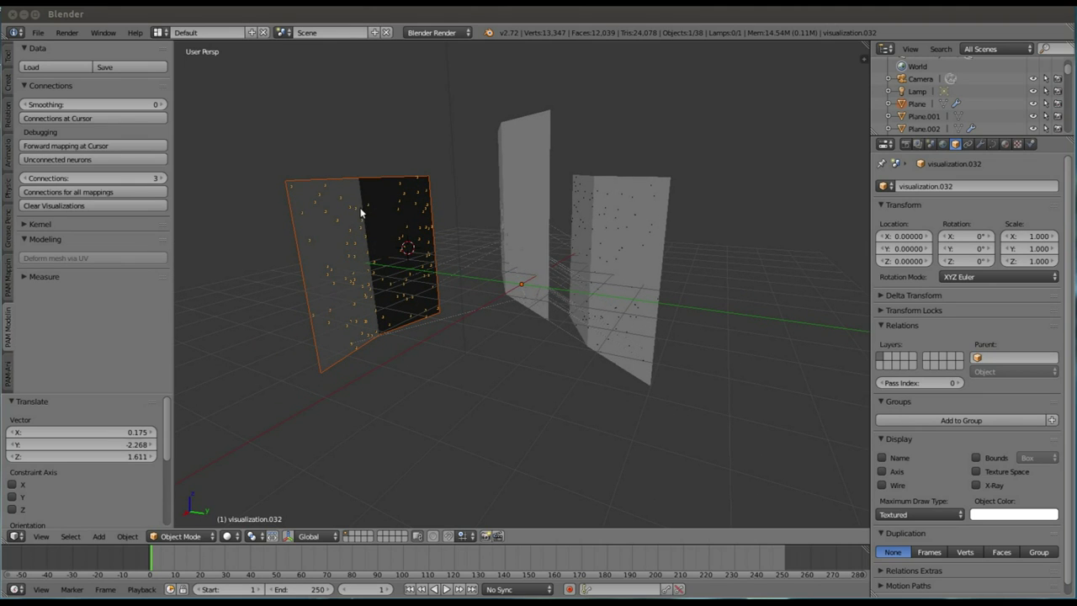
right_click(308, 192)
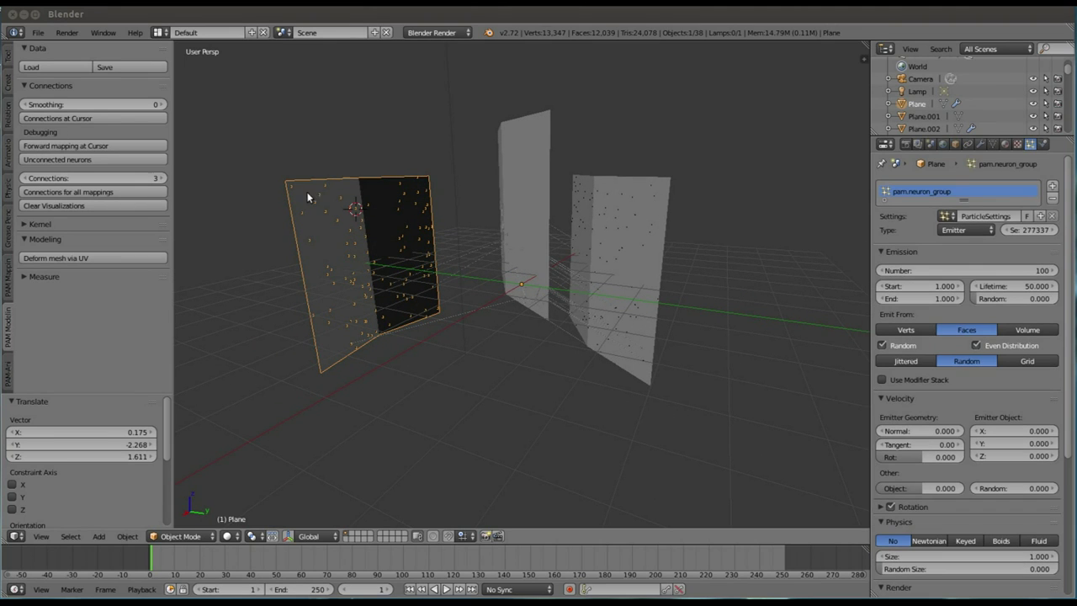
left_click(93, 119)
mouse_move(313, 179)
middle_mouse_down()
mouse_move(284, 183)
mouse_move(441, 191)
mouse_move(405, 214)
mouse_move(390, 198)
middle_mouse_up()
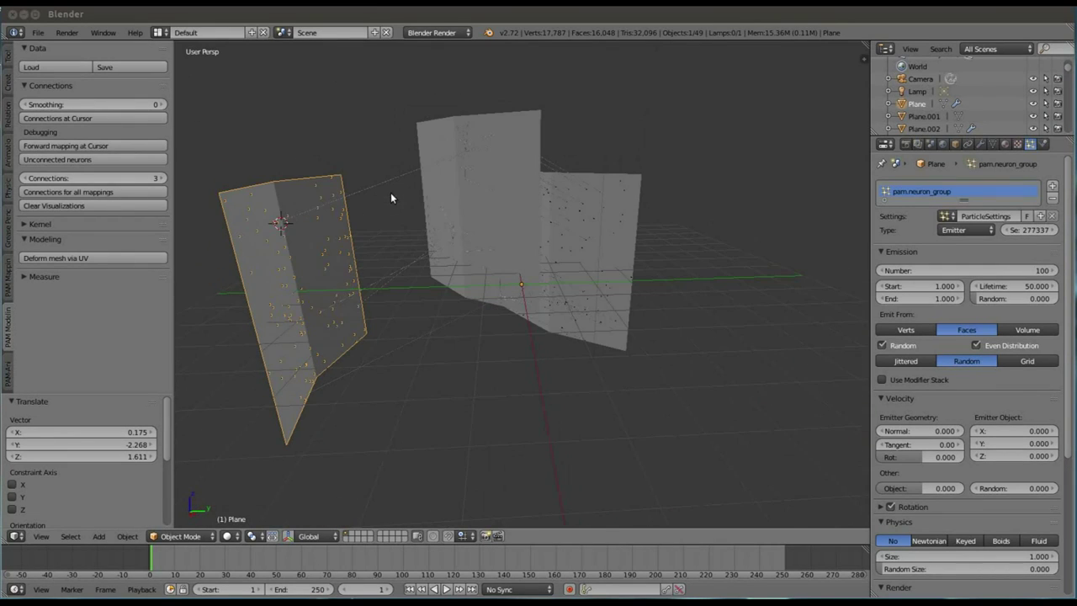
right_click(514, 224)
Duplicate Plane.001 as Plane.003 and lower the copy along Z
key("shift+d")
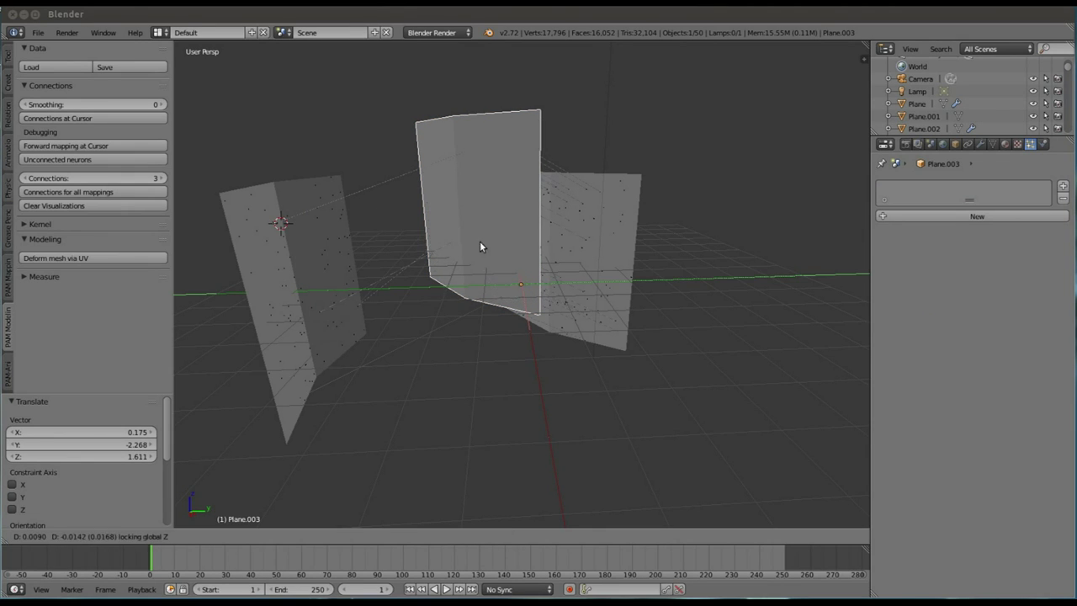
left_click(441, 252)
key("g")
key("z")
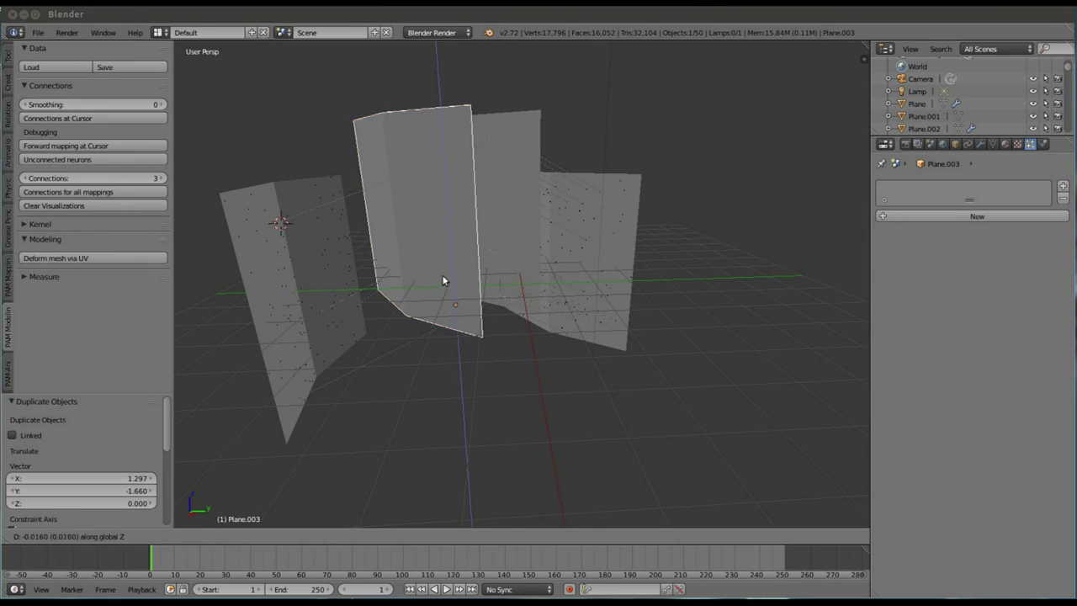
left_click(438, 345)
middle_click_drag(436, 370, 434, 392)
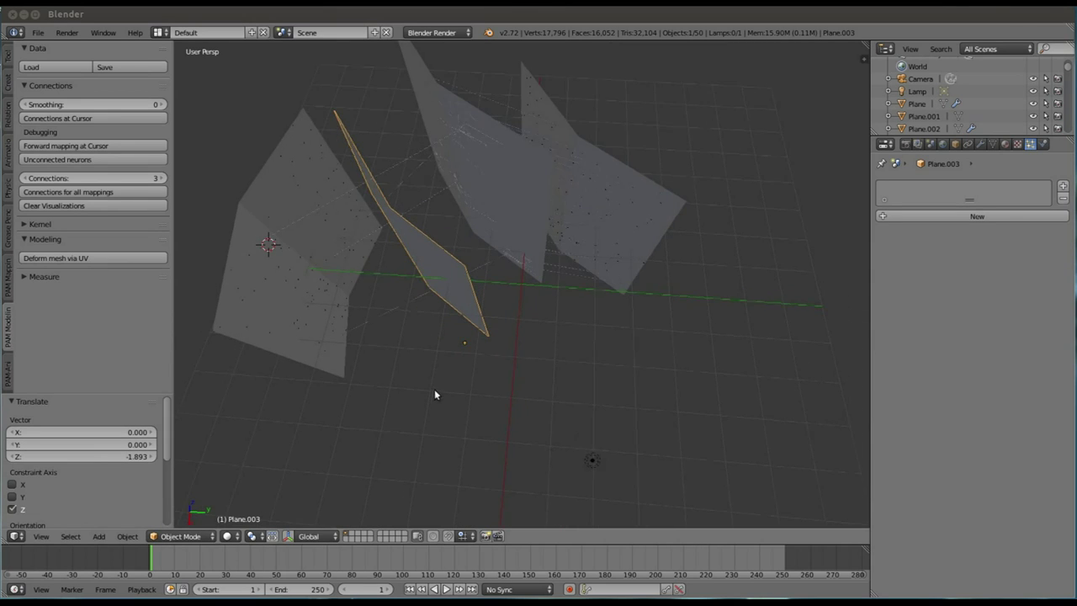
Turn Plane.003 −15.339° about Z and slide it near Plane at the same height
key("r")
key("z")
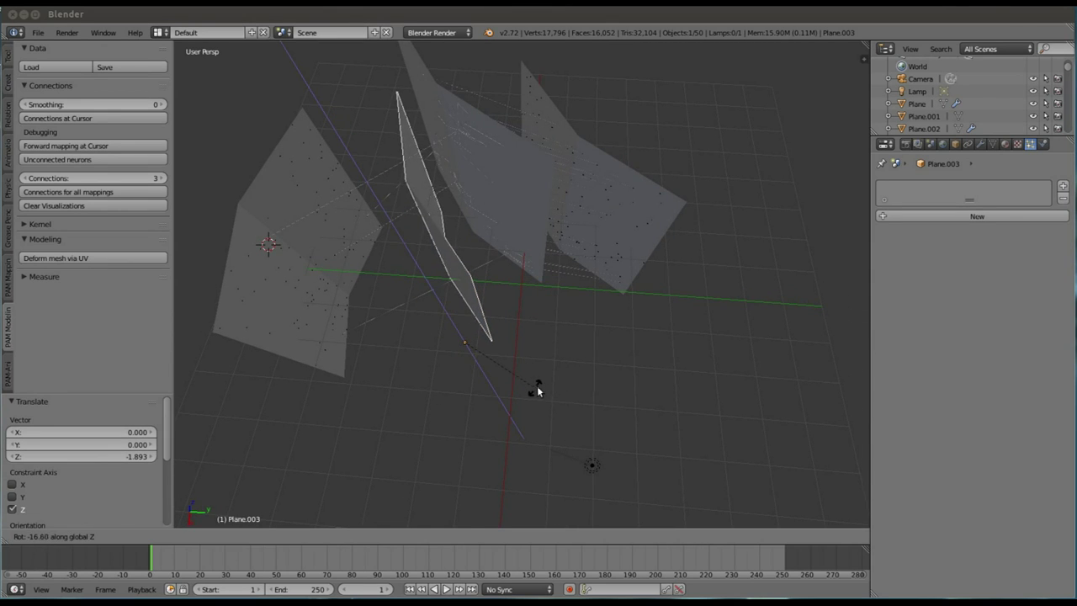
left_click(535, 383)
mouse_move(535, 384)
middle_mouse_down()
mouse_move(537, 298)
mouse_move(517, 307)
middle_mouse_up()
key("g")
key("shift+z")
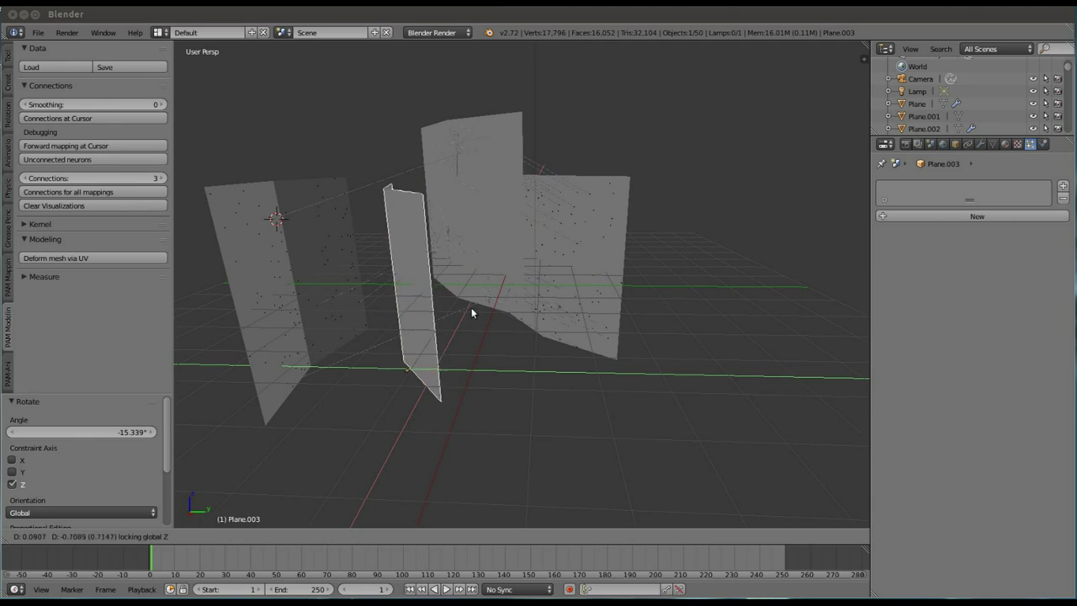
left_click(465, 307)
middle_click_drag(474, 308, 199, 383)
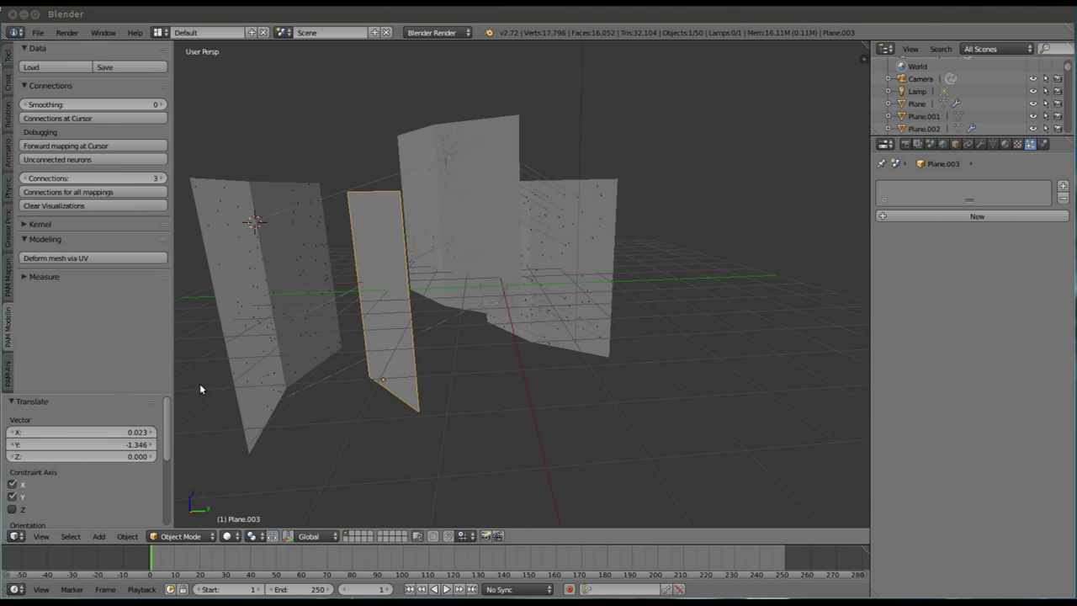
Add a new PAM mapping layer and place it below Presynapse, ahead of Synapse
left_click(8, 286)
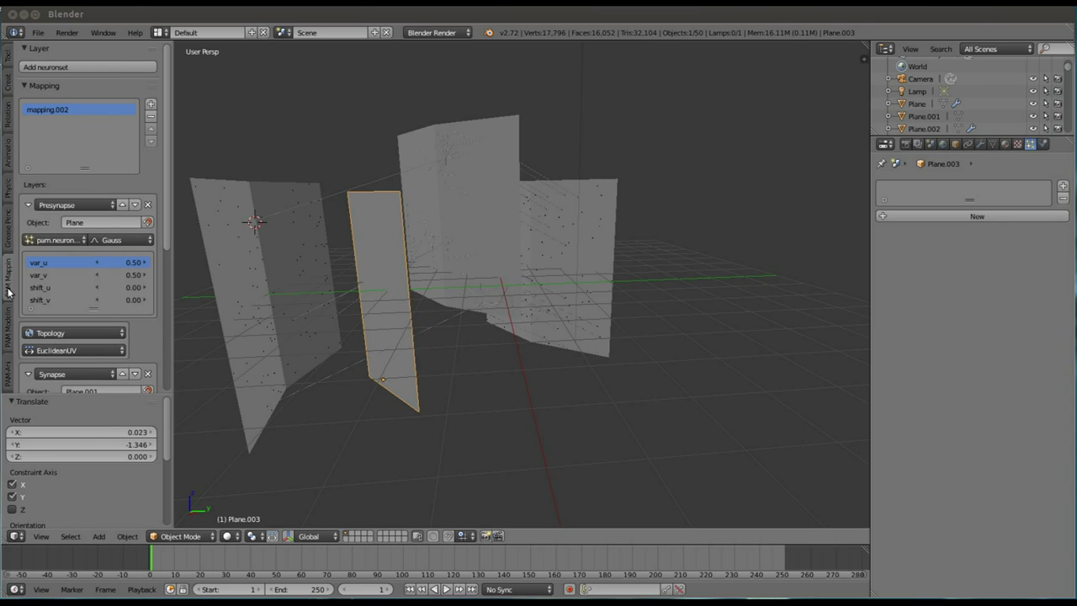
left_click_drag(164, 168, 167, 337)
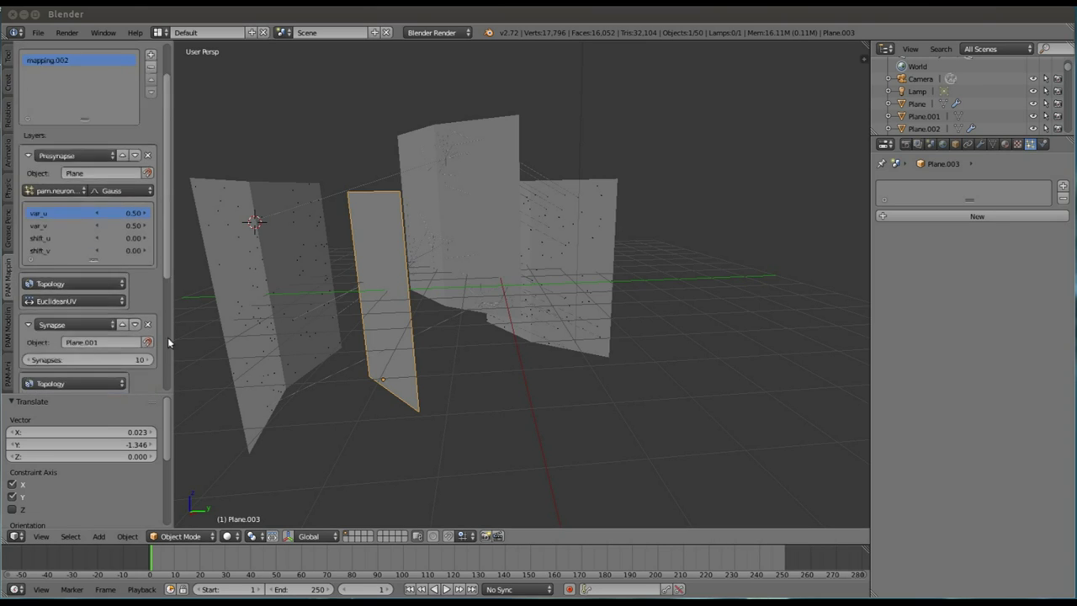
left_click(117, 358)
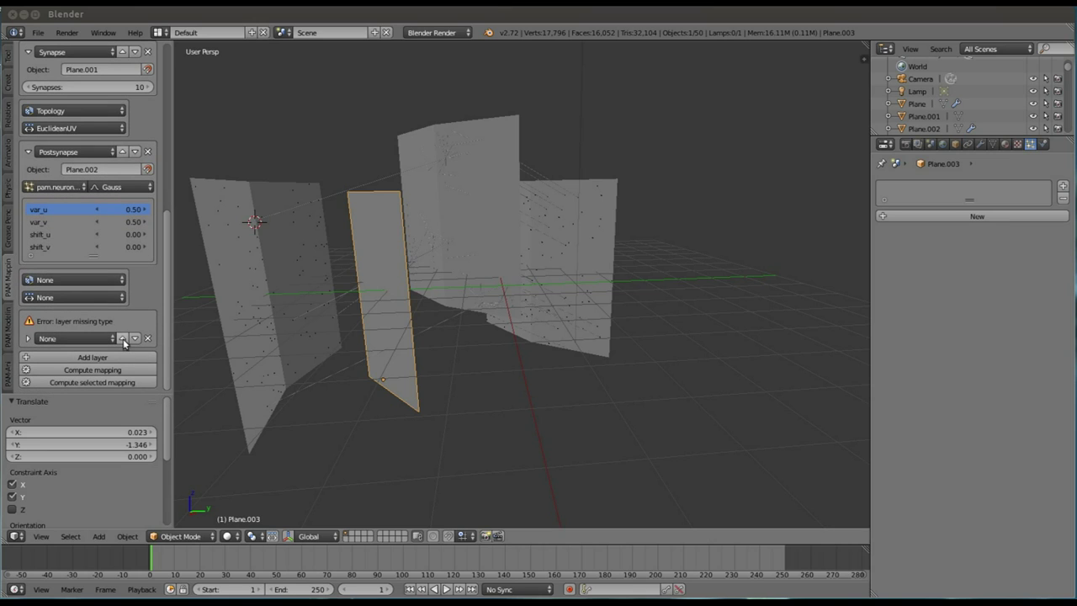
left_click(122, 337)
middle_click_drag(168, 223, 165, 236)
left_click_drag(165, 235, 165, 244)
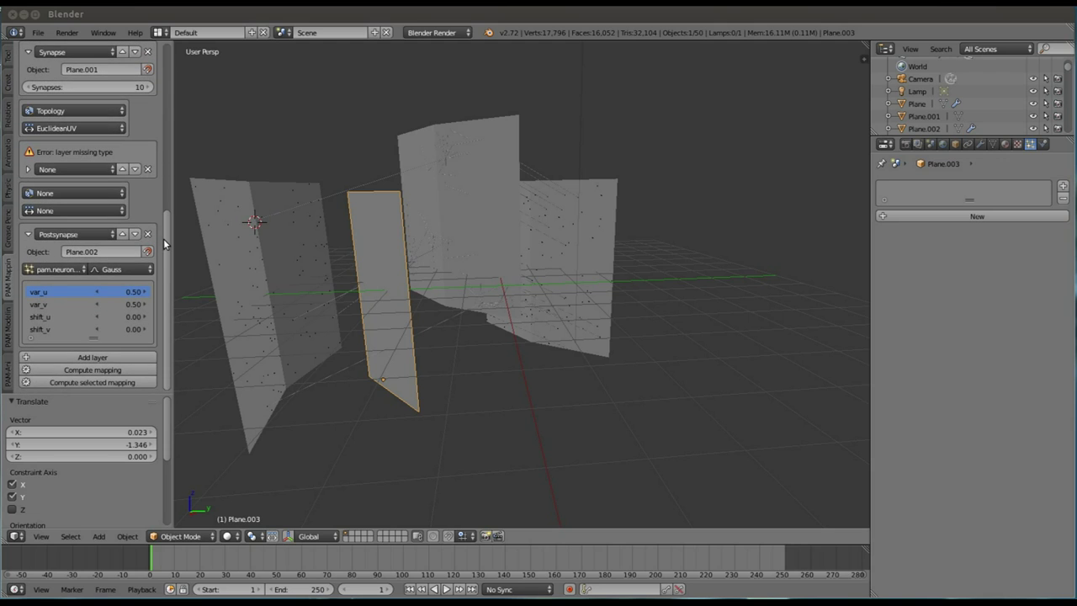
scroll(165, 244, "up", 3)
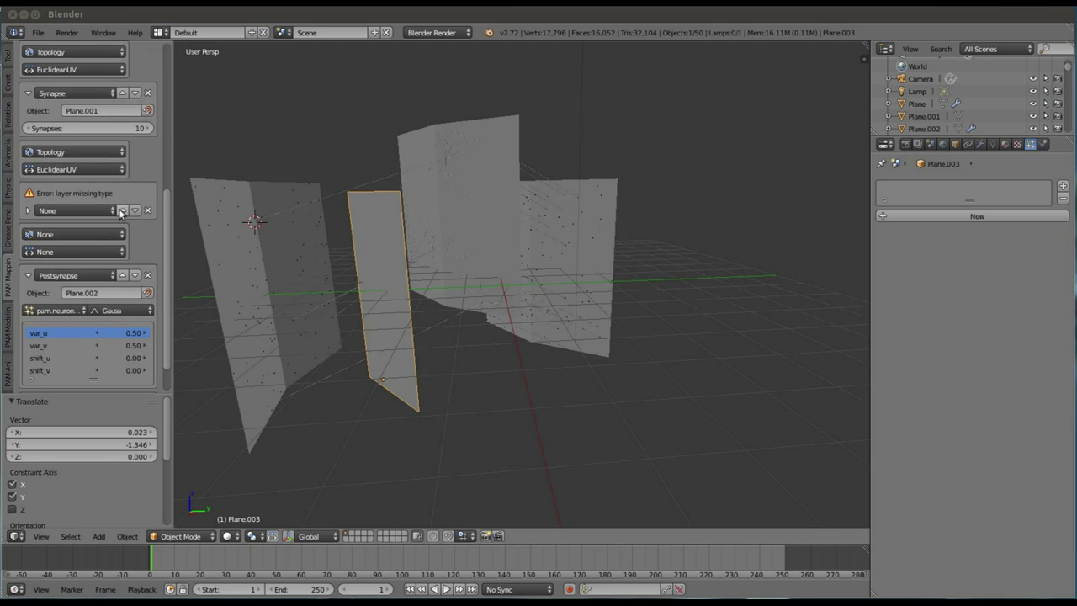
left_click(122, 211)
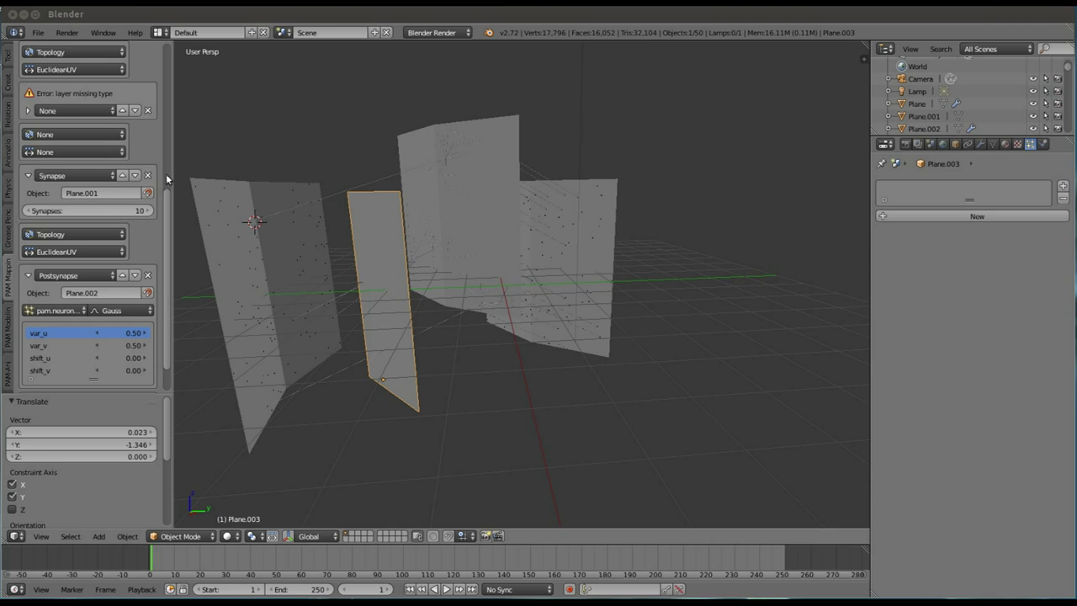
left_click(122, 111)
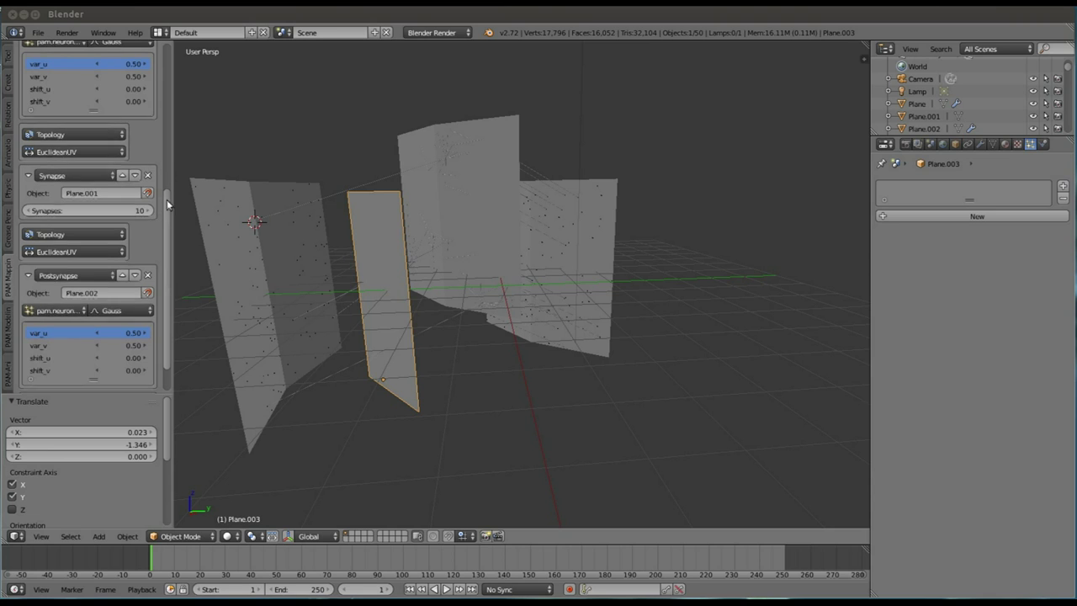
left_click_drag(166, 199, 170, 84)
scroll(171, 94, "down", 2)
left_click(135, 160)
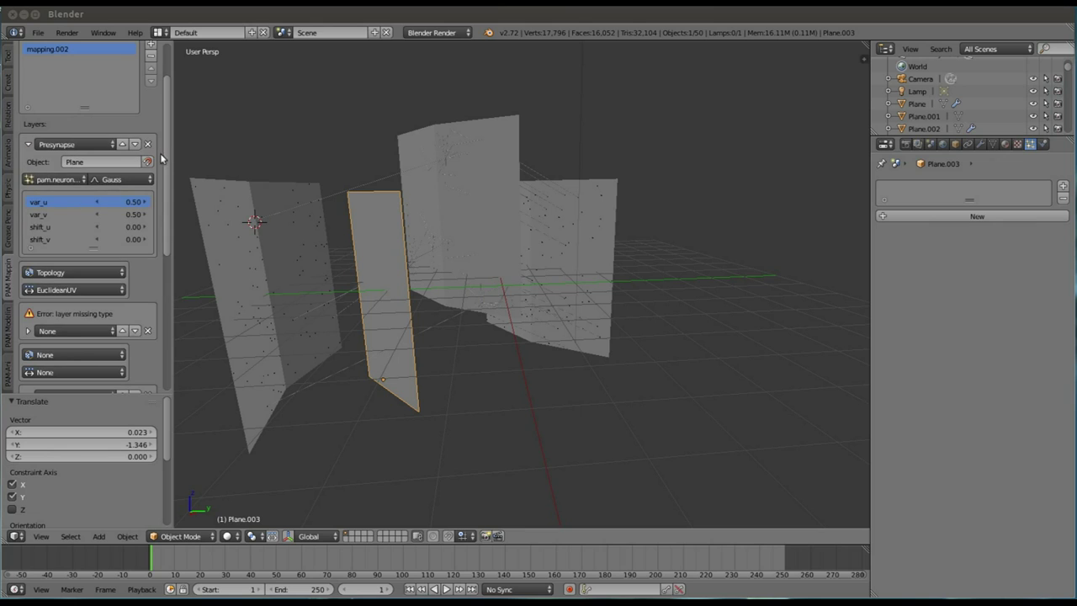
scroll(166, 217, "down", 5)
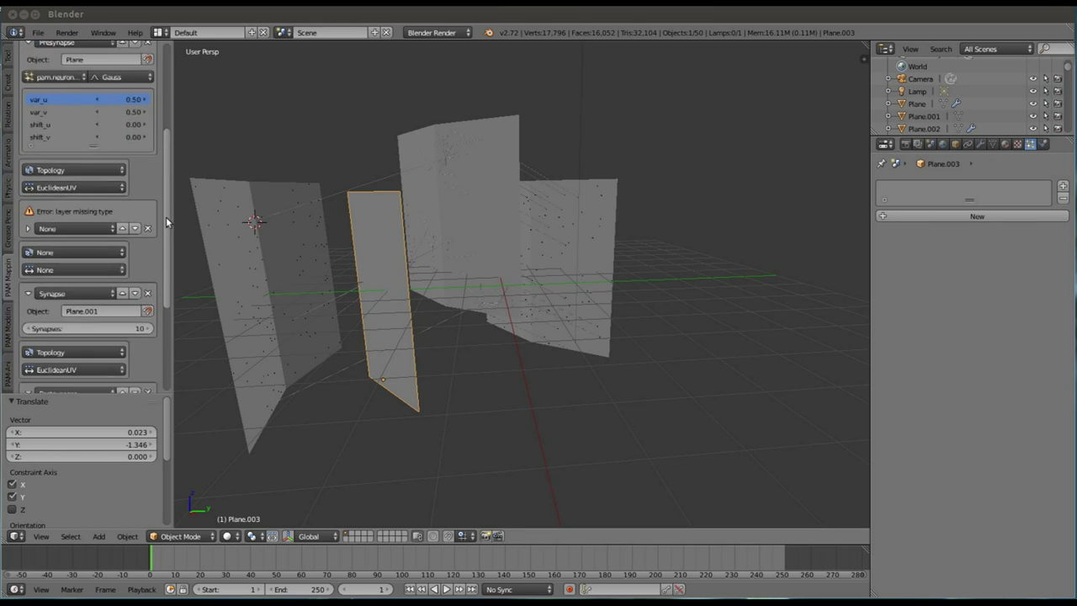
Make the new layer Preintermediate with Topology mapping and Euclidean distance
left_click(98, 216)
left_click(91, 148)
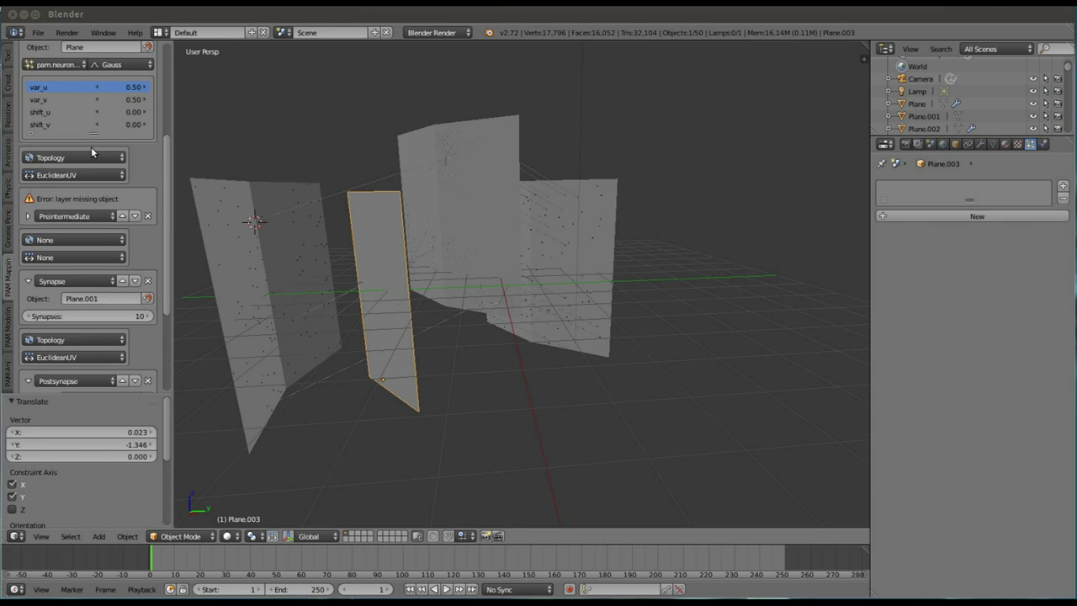
left_click(80, 227)
left_click(78, 187)
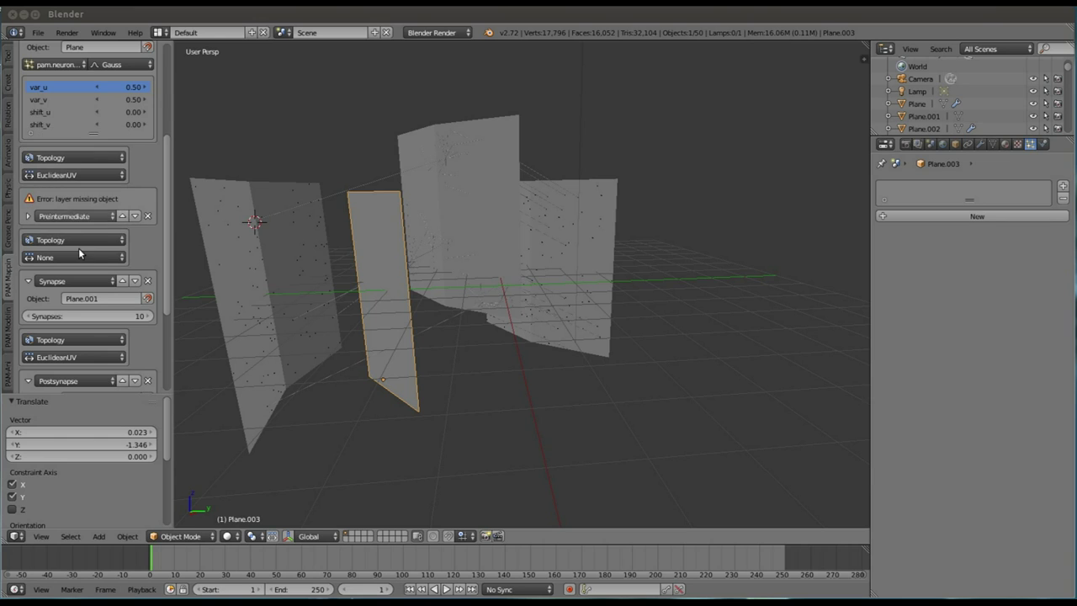
left_click(79, 253)
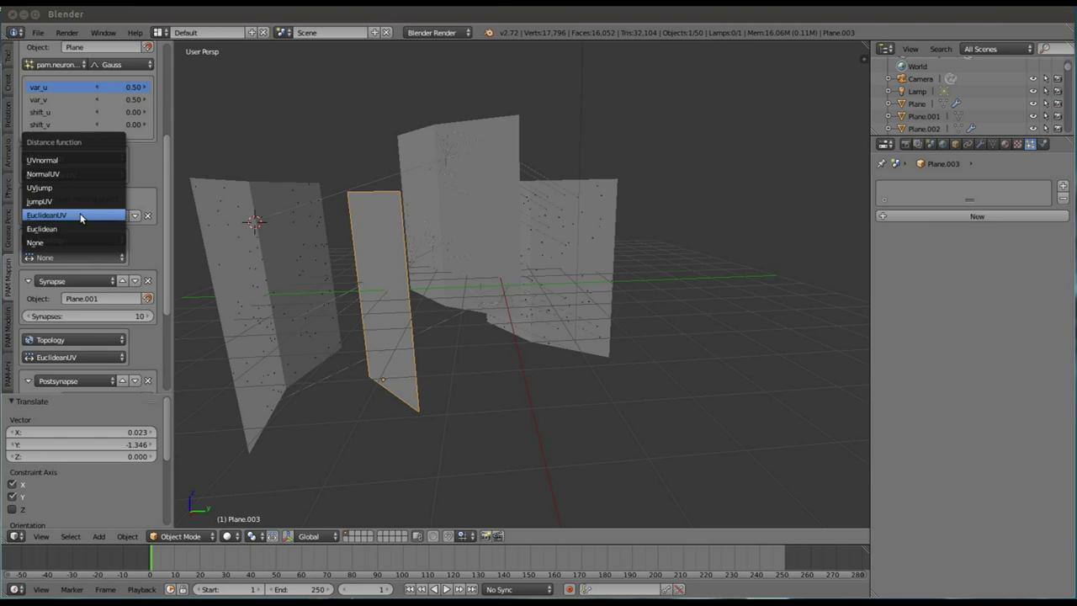
left_click(79, 229)
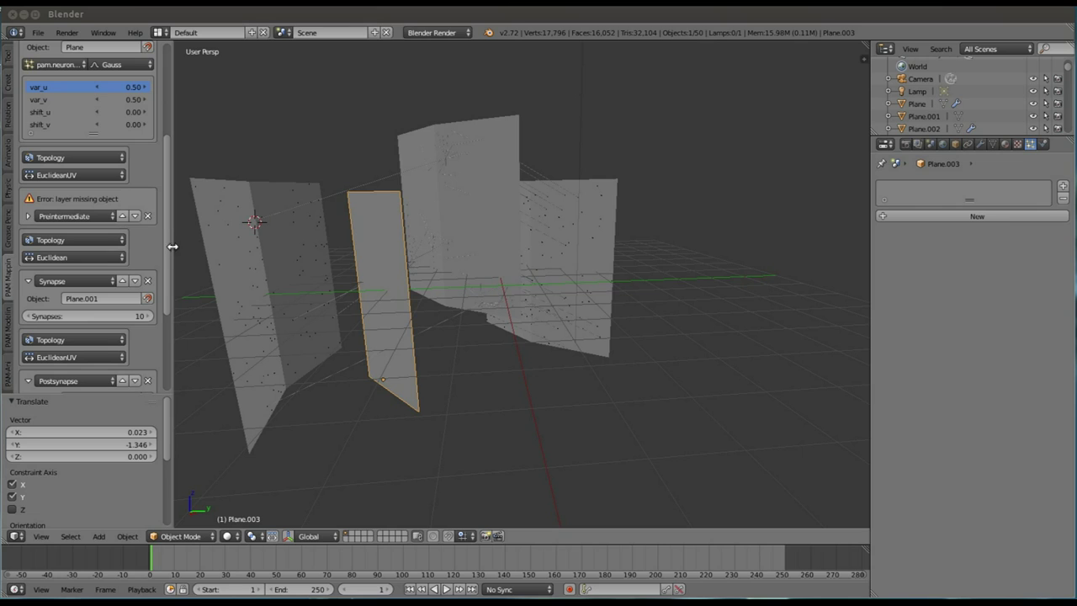
Compute the mapping, then assign Plane.003 as the Preintermediate layer's object
left_click_drag(167, 256, 161, 344)
left_click(123, 371)
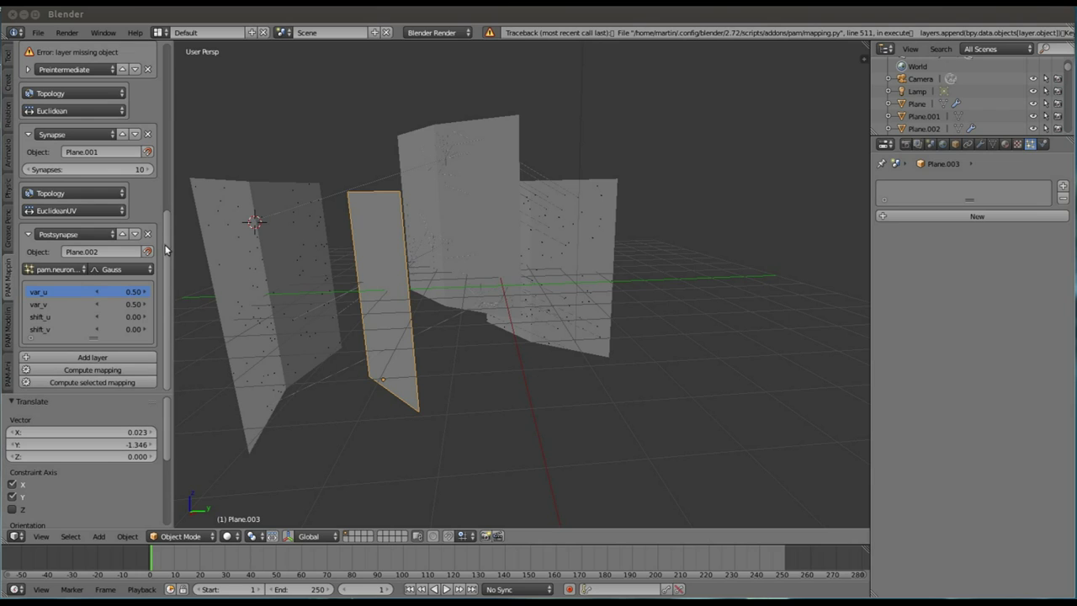
left_click_drag(166, 247, 173, 177)
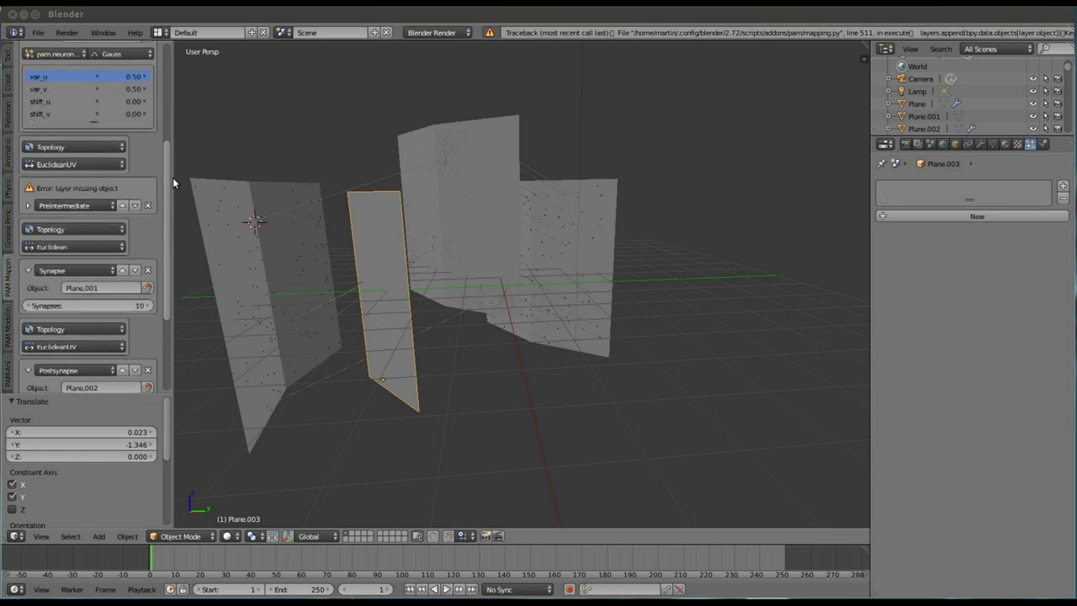
left_click(30, 205)
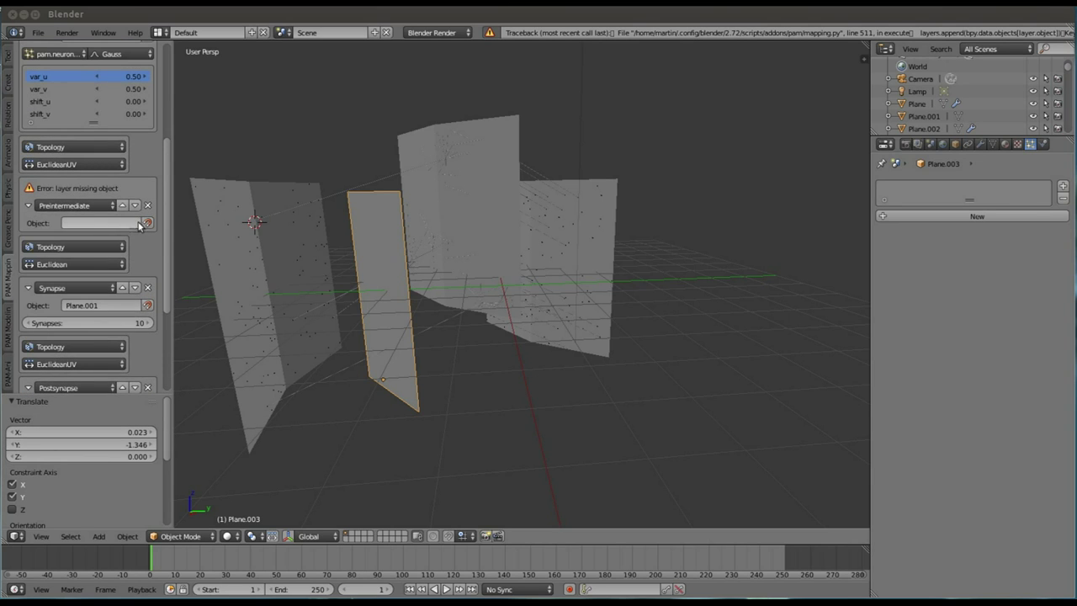
left_click(149, 223)
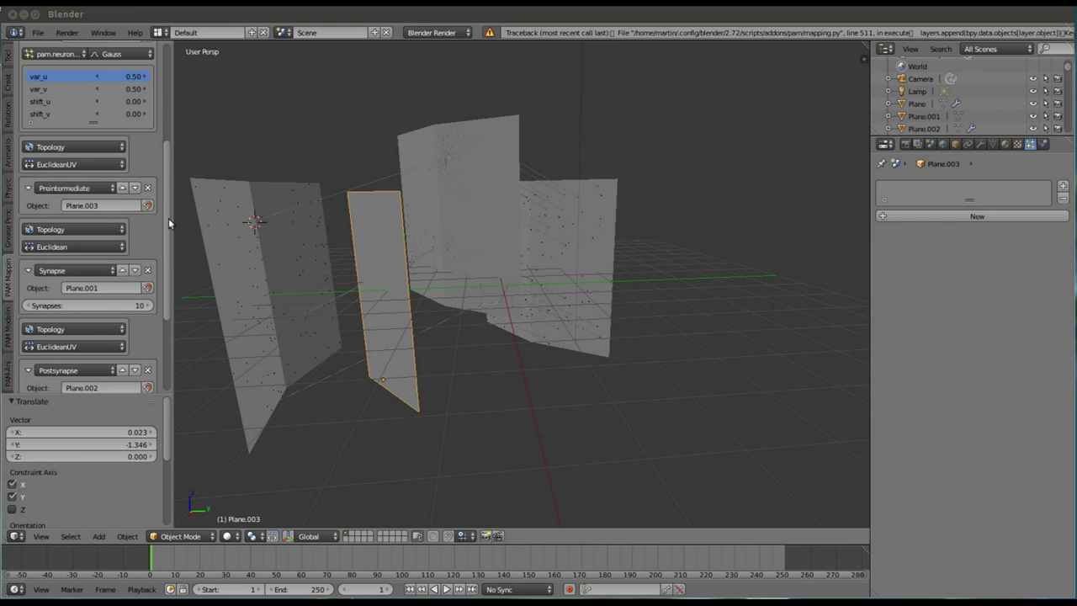
left_click_drag(168, 223, 168, 290)
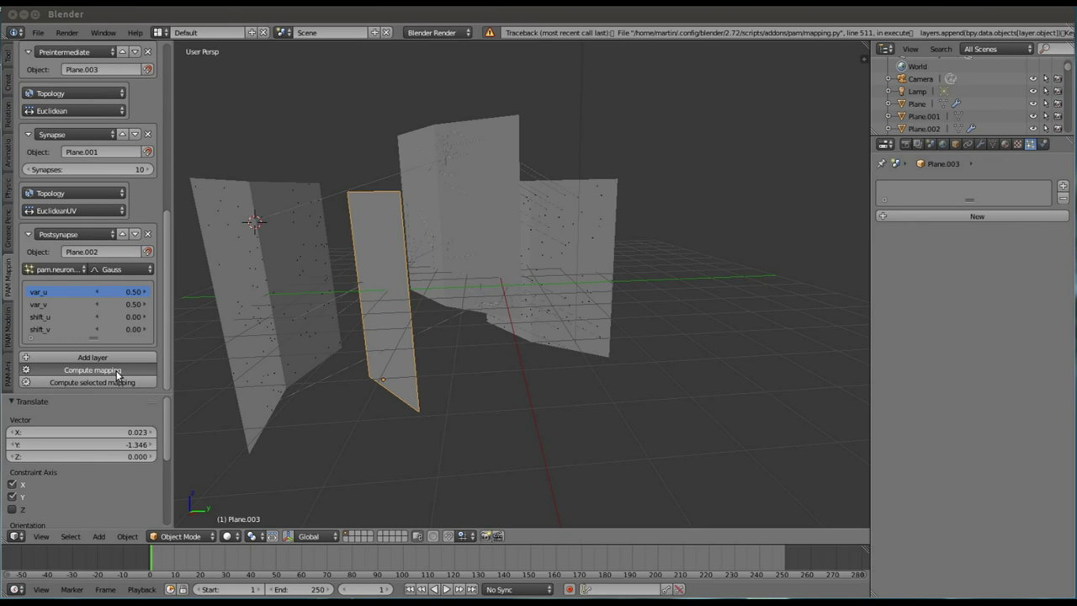
Recompute the mapping, clear old visualizations, and draw connections for all mappings from Plane
left_click(118, 370)
left_click(8, 324)
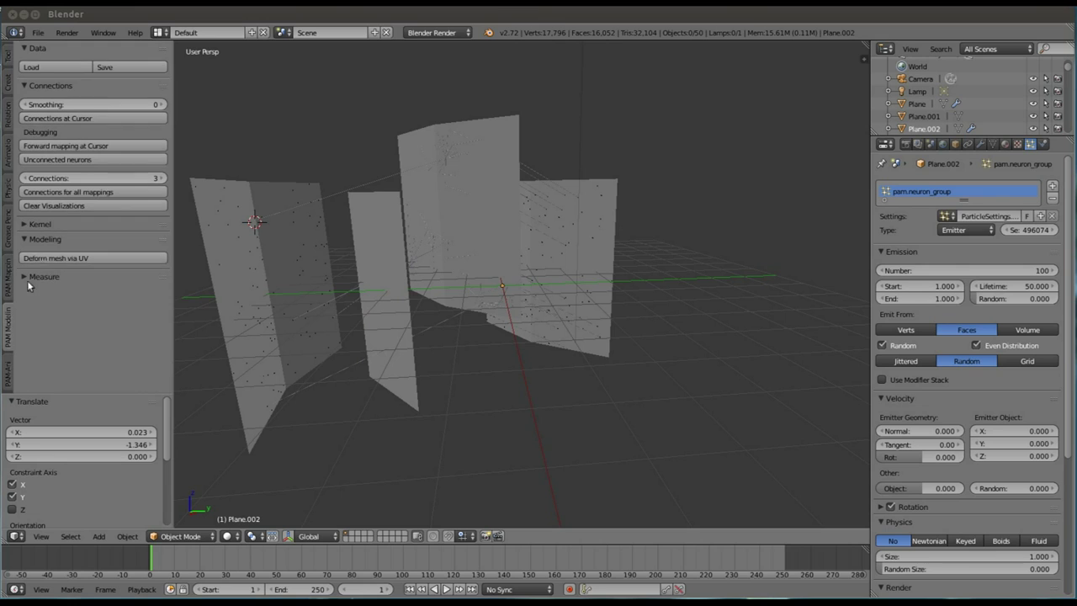
left_click(93, 205)
right_click(244, 256)
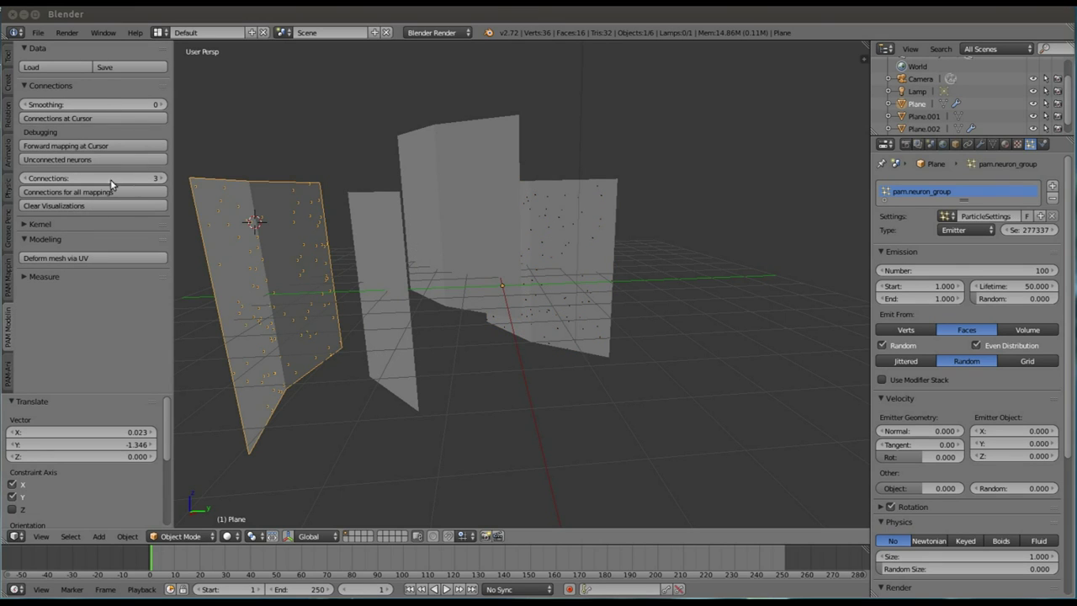
left_click(98, 192)
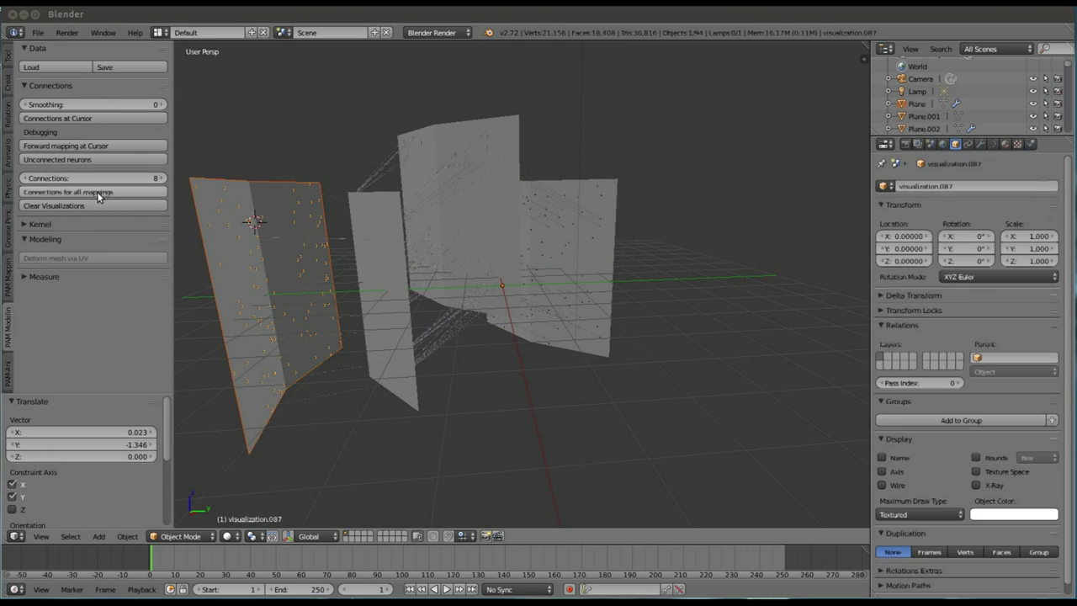
mouse_move(312, 248)
middle_mouse_down()
mouse_move(214, 243)
mouse_move(331, 247)
middle_mouse_up()
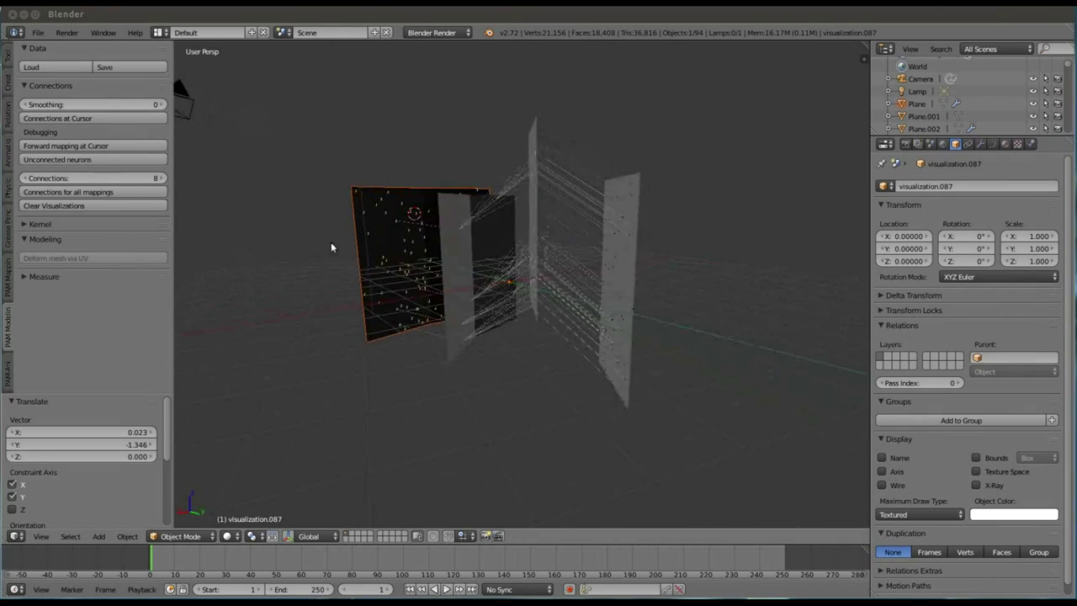
right_click(530, 216)
Lower Plane.001 by 1.867 and slide it sideways at that height
key("g")
key("z")
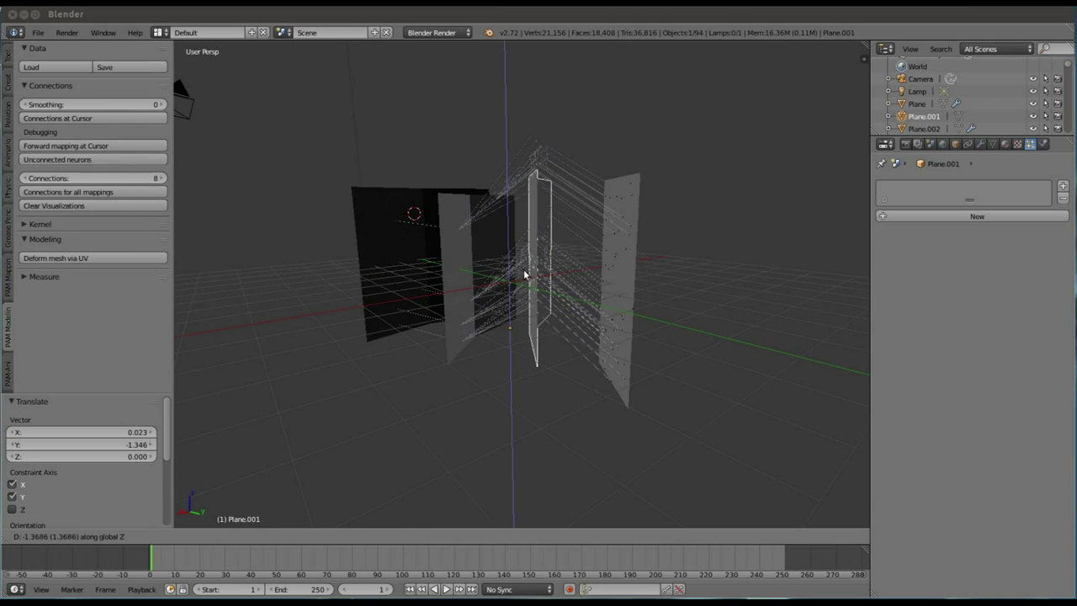
left_click(524, 276)
middle_click_drag(527, 273, 630, 273)
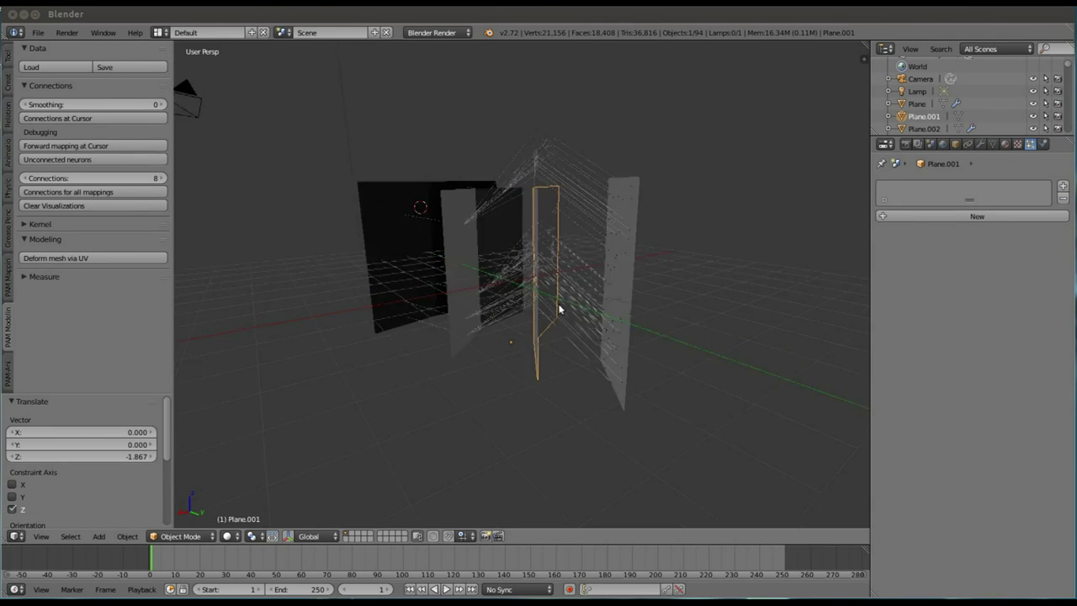
key("g")
key("shift+z")
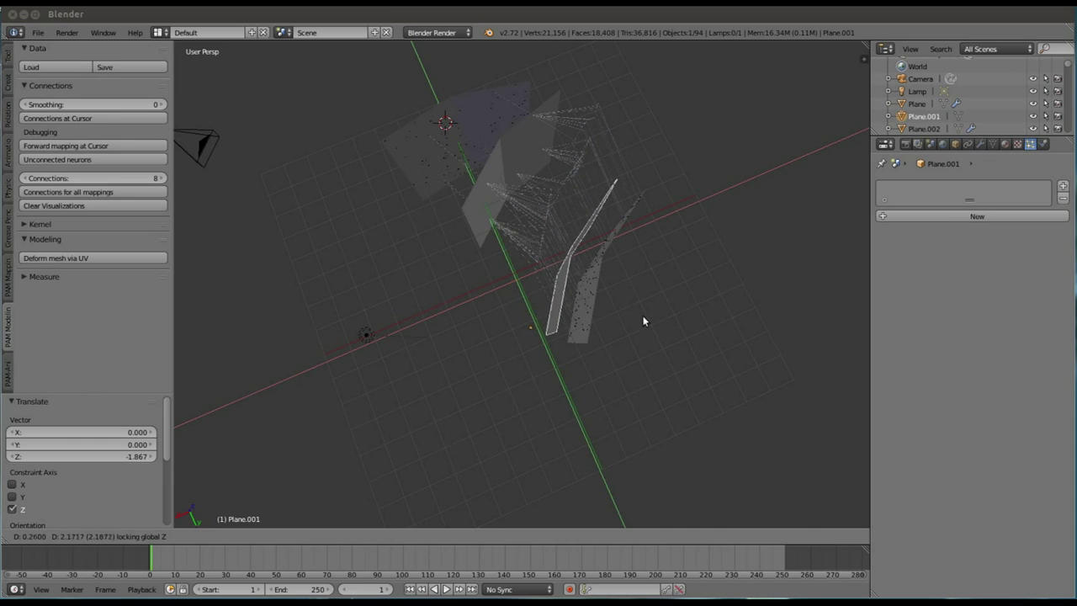
left_click(643, 320)
Turn Plane.003 −7.737° about Z in top view and shift it by (1.401, 0.541)
right_click(508, 154)
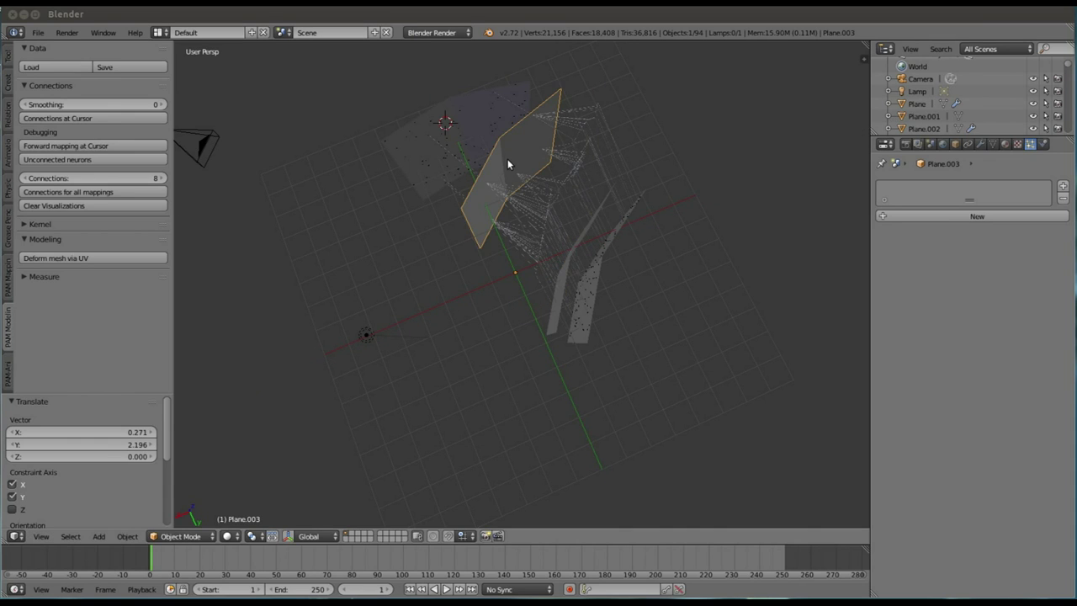
key("KP_7")
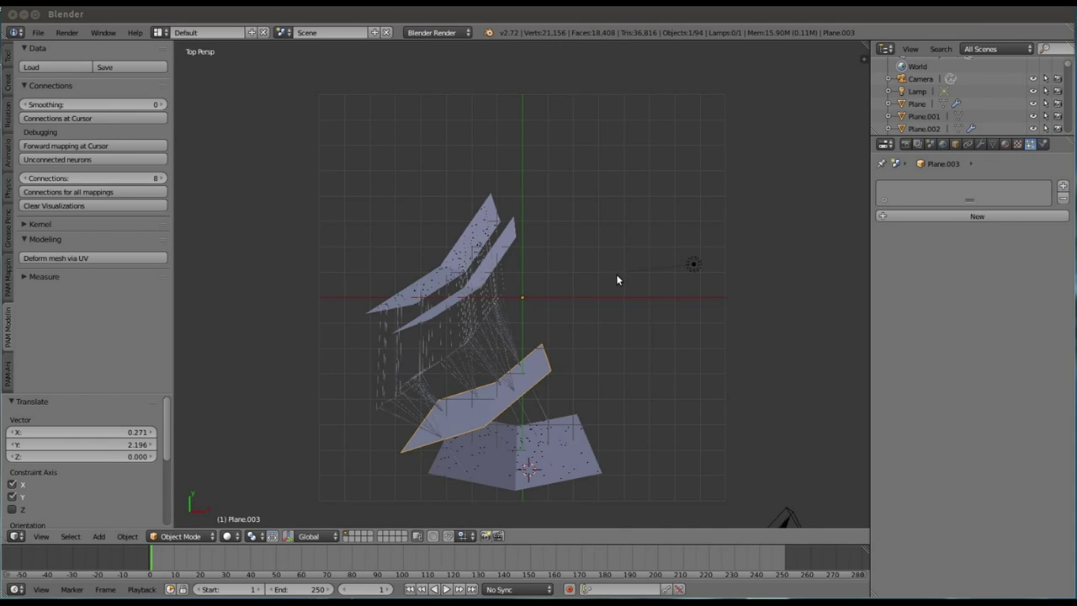
key("r")
key("z")
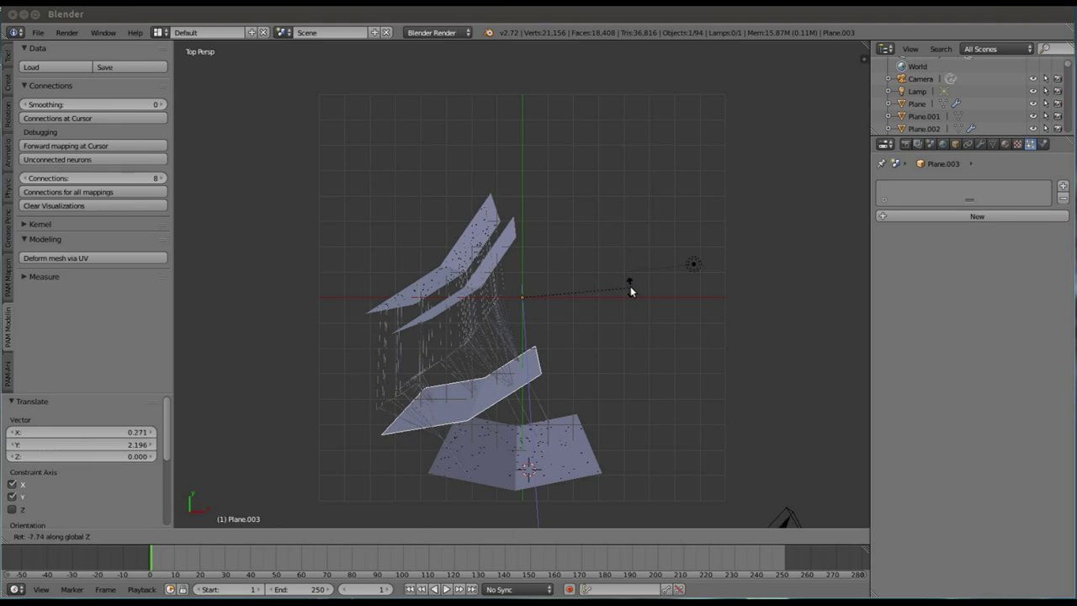
left_click(632, 290)
key("g")
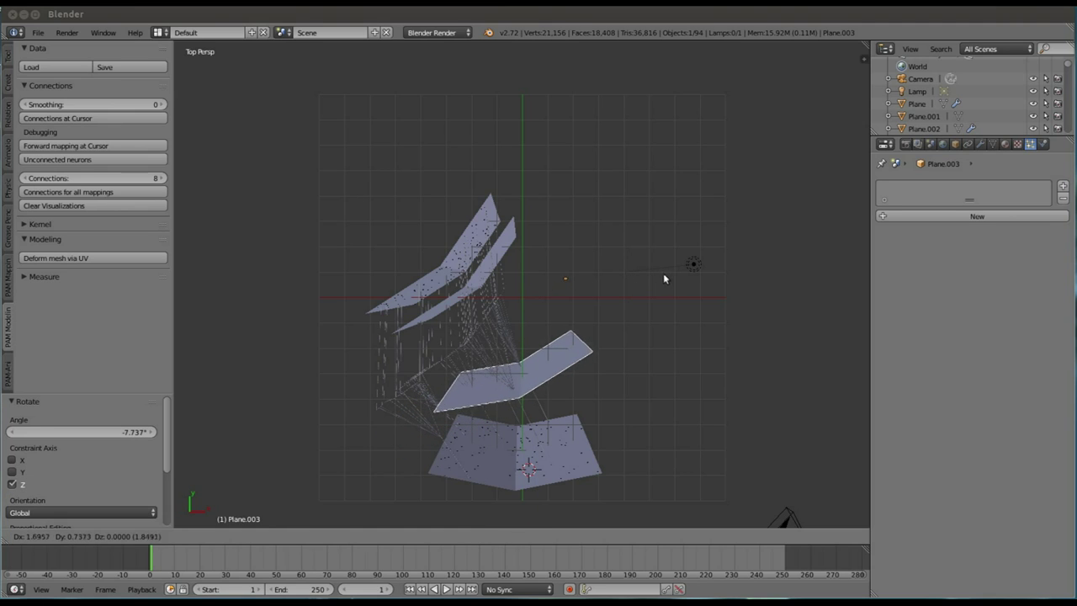
left_click(661, 280)
middle_click_drag(502, 360, 649, 255)
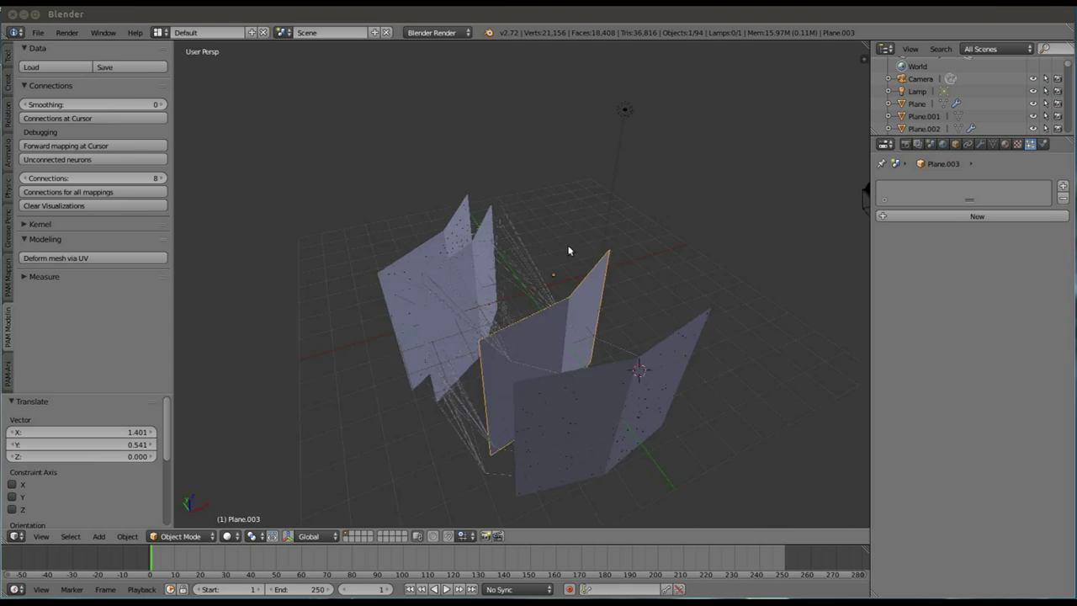
left_click(12, 287)
Clear the old connection lines and draw fresh connections for all mappings as visualization.087
scroll(81, 328, "down", 1)
scroll(81, 328, "down", 5)
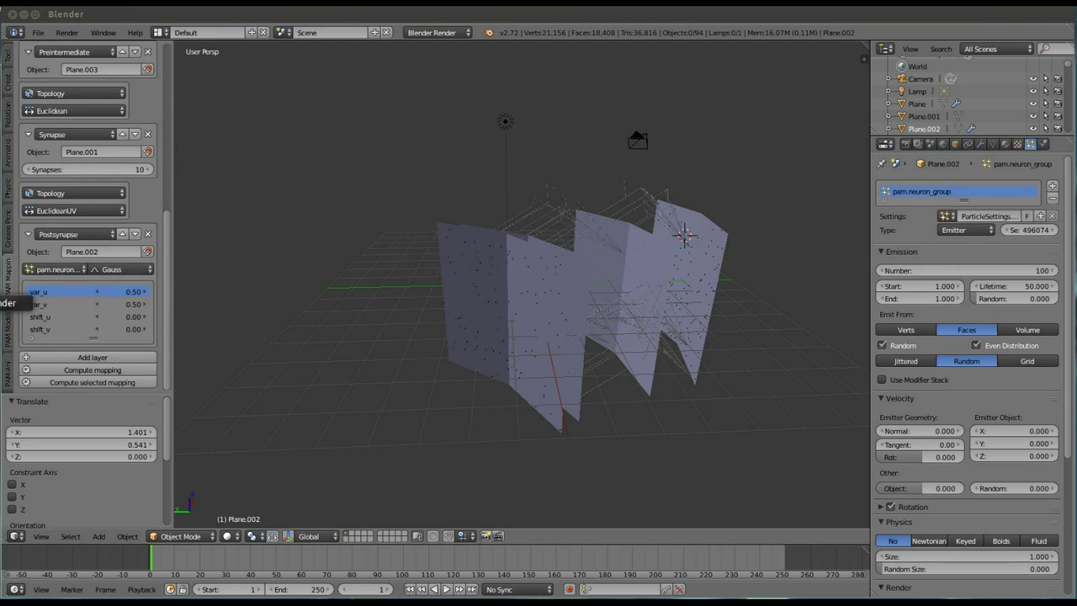
left_click(10, 325)
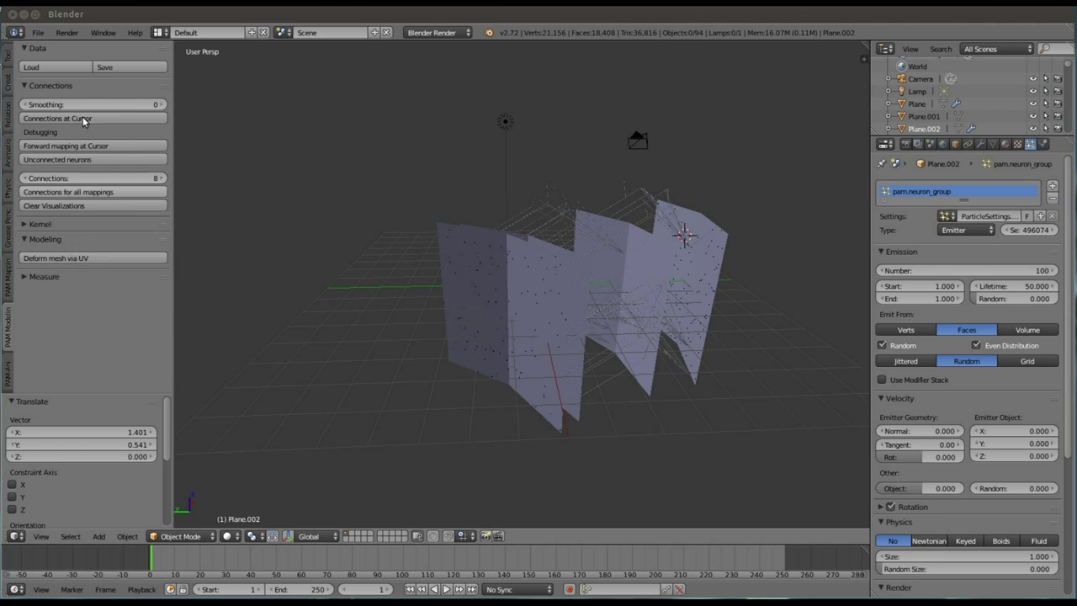
left_click(78, 206)
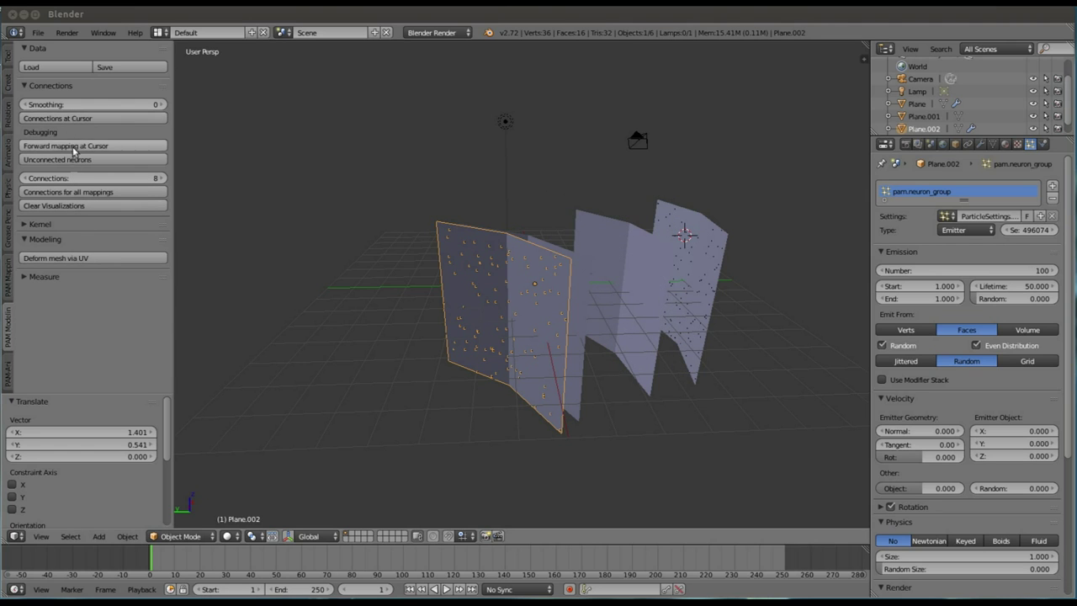
left_click(73, 192)
mouse_move(596, 247)
middle_mouse_down()
mouse_move(508, 263)
mouse_move(485, 303)
mouse_move(556, 279)
mouse_move(488, 264)
mouse_move(459, 211)
mouse_move(510, 174)
middle_mouse_up()
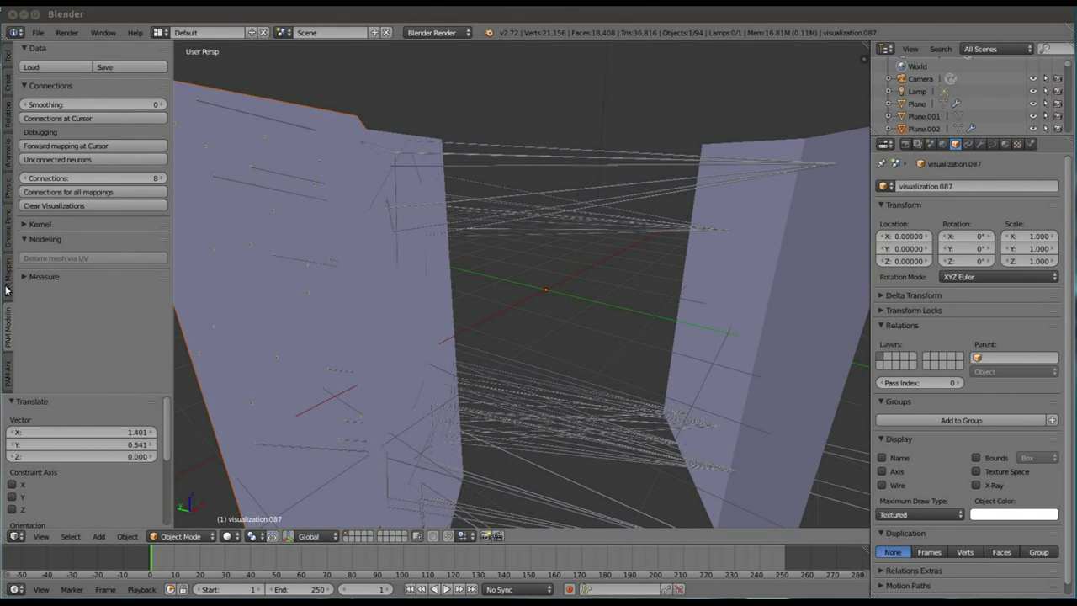
left_click(7, 290)
Set presynaptic topology to Euclidean and preintermediate to EuclideanUV, then recompute the mapping
scroll(32, 281, "down", 5)
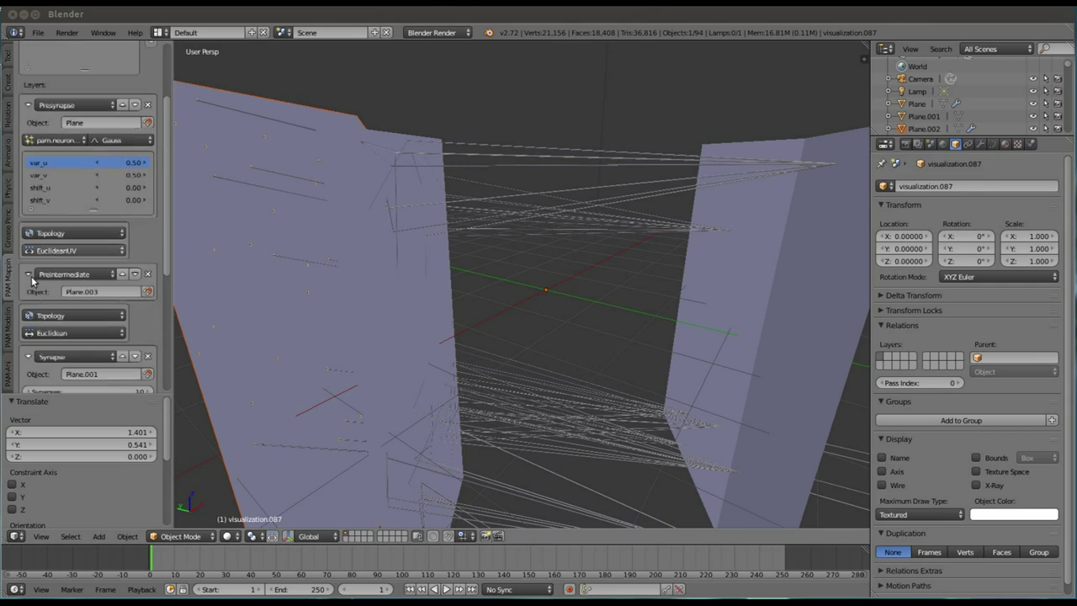
left_click(108, 255)
left_click(64, 221)
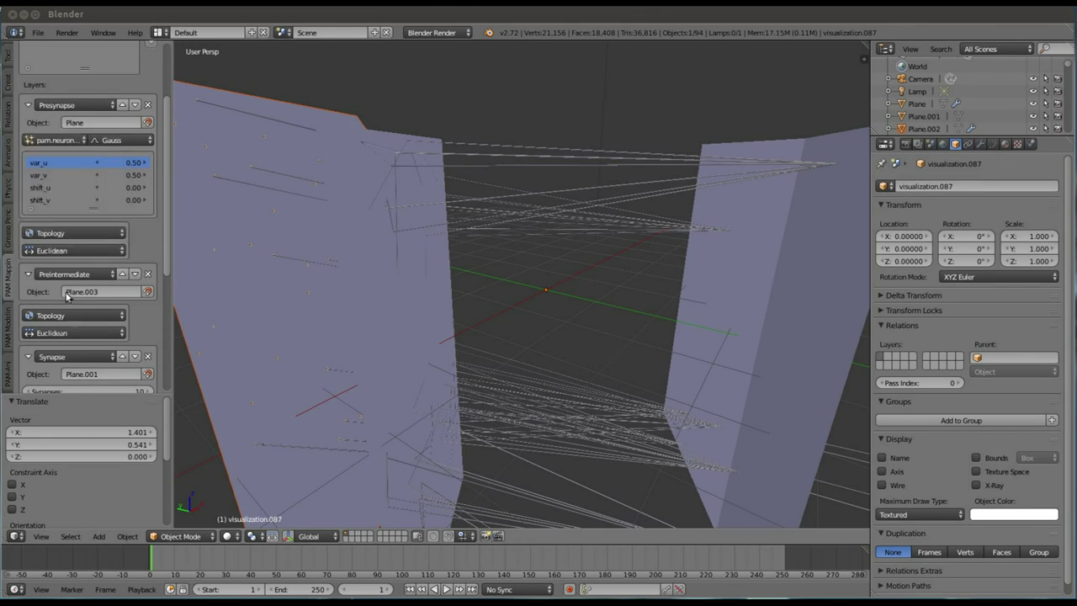
left_click(74, 334)
left_click(74, 296)
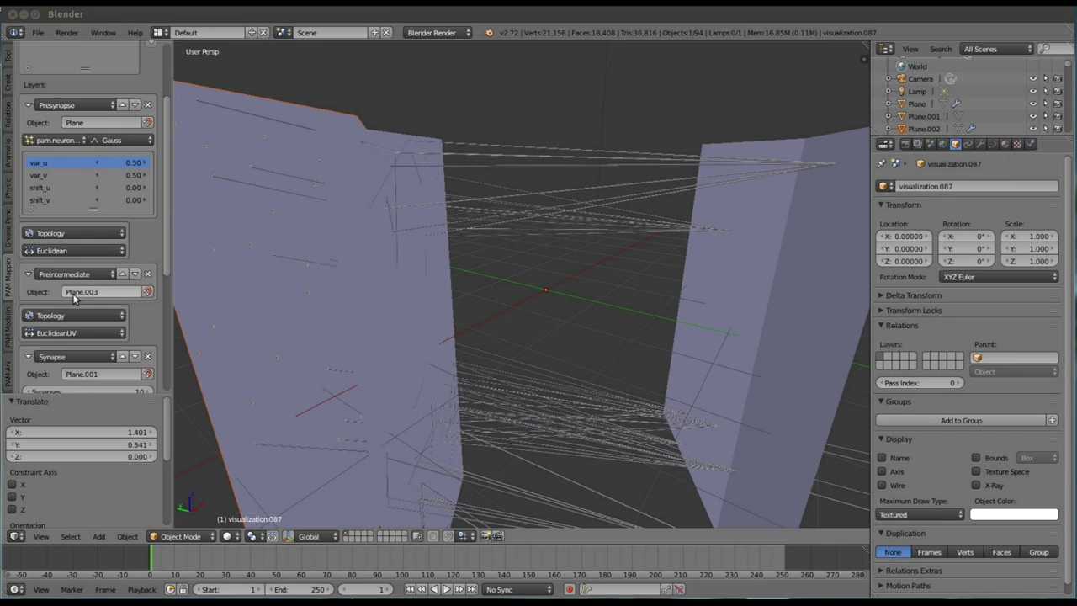
scroll(135, 320, "down", 6)
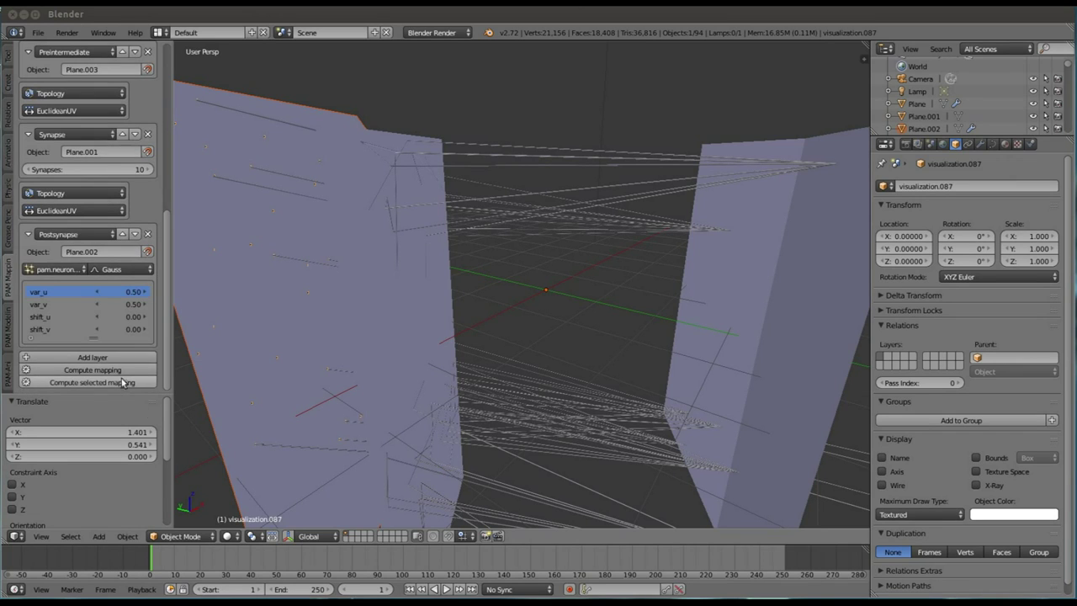
left_click(122, 370)
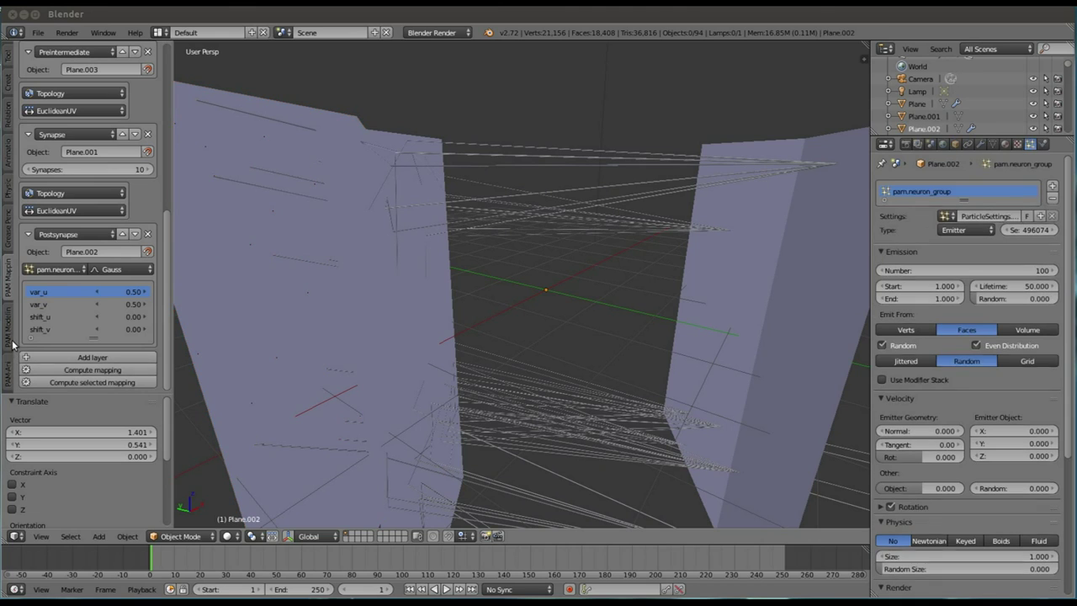
left_click(8, 337)
Clear the old lines and draw connections for all mappings from the recomputed mapping
left_click(89, 205)
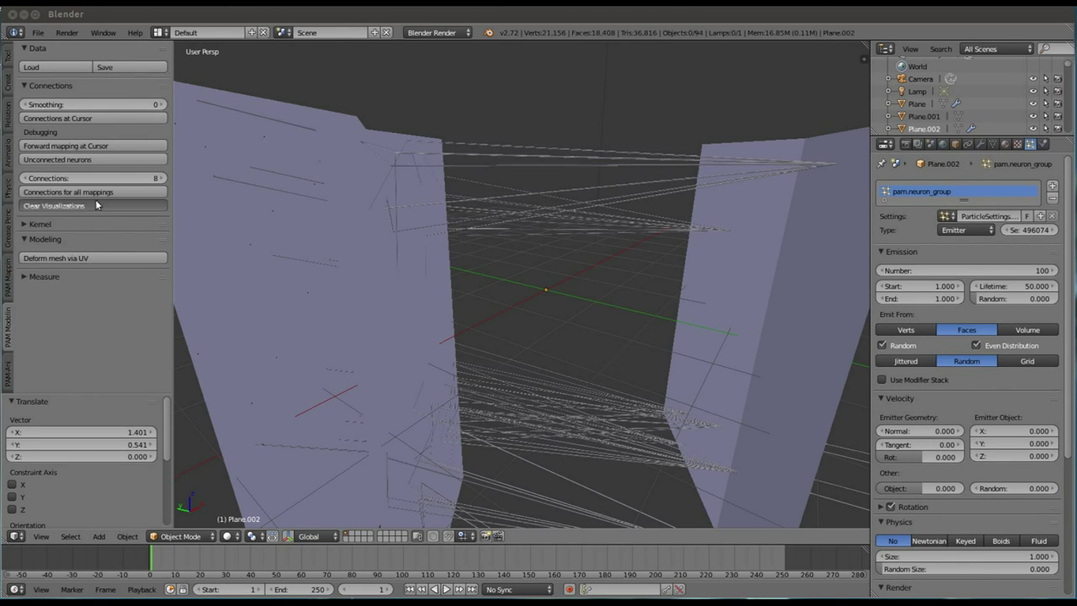
left_click(93, 192)
mouse_move(476, 224)
middle_mouse_down()
mouse_move(473, 204)
mouse_move(483, 205)
mouse_move(440, 212)
mouse_move(445, 228)
mouse_move(548, 281)
mouse_move(532, 297)
mouse_move(451, 277)
middle_mouse_up()
Hide Plane.001 and zoom out to view the connections
right_click(440, 212)
key("h")
scroll(463, 242, "down", 3)
scroll(458, 248, "down", 4)
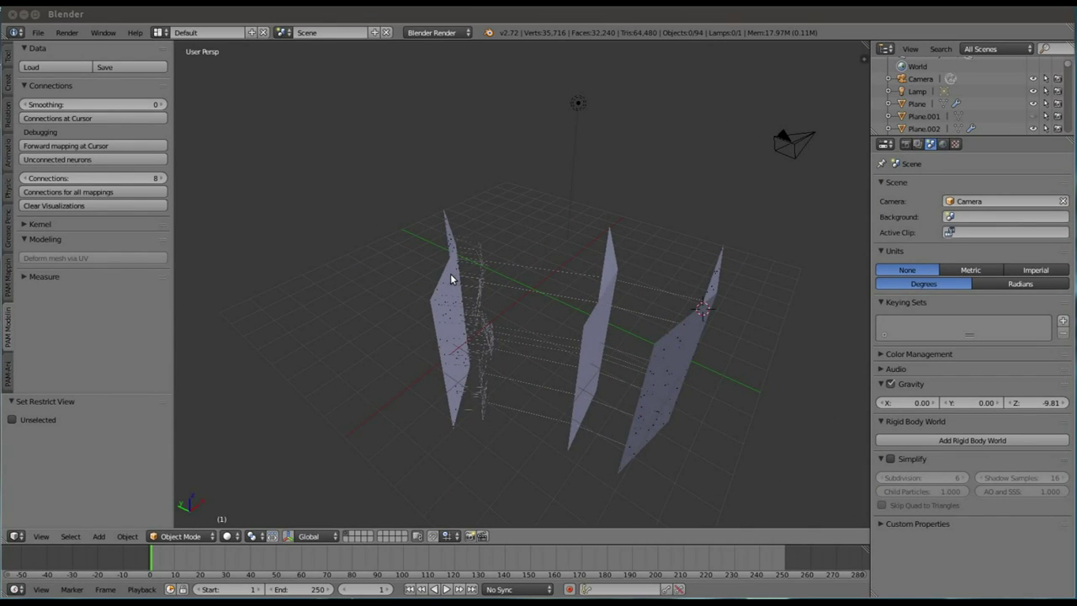